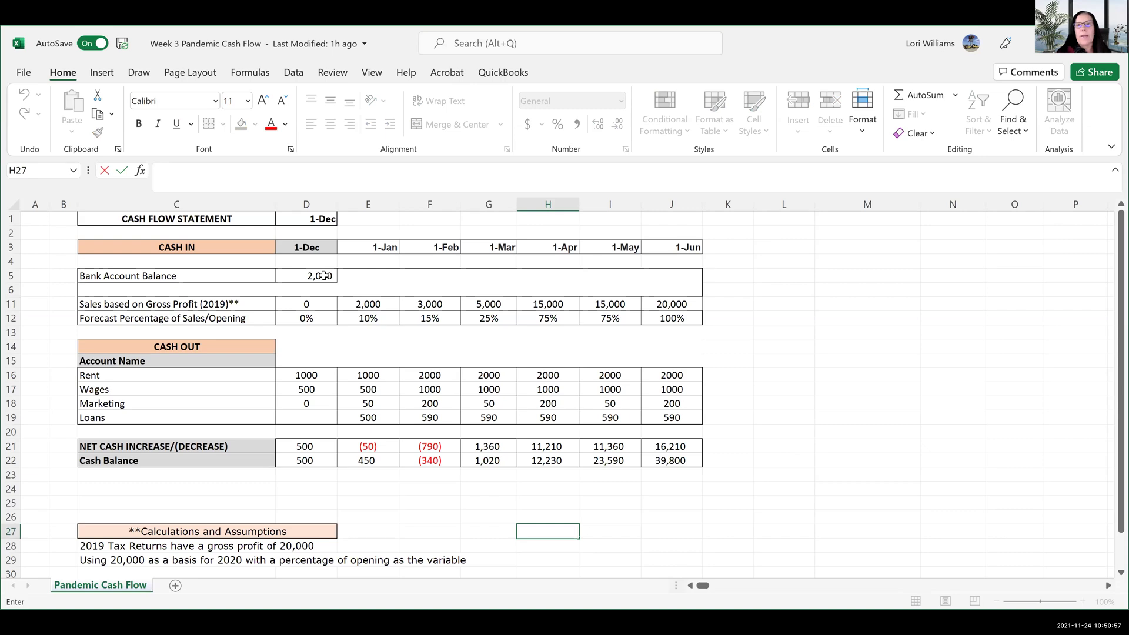
# Examine the December column's bank account balance, rent, wages and marketing amounts, and the formulas behind net cash increase and cash balance.
pyautogui.click(323, 275)
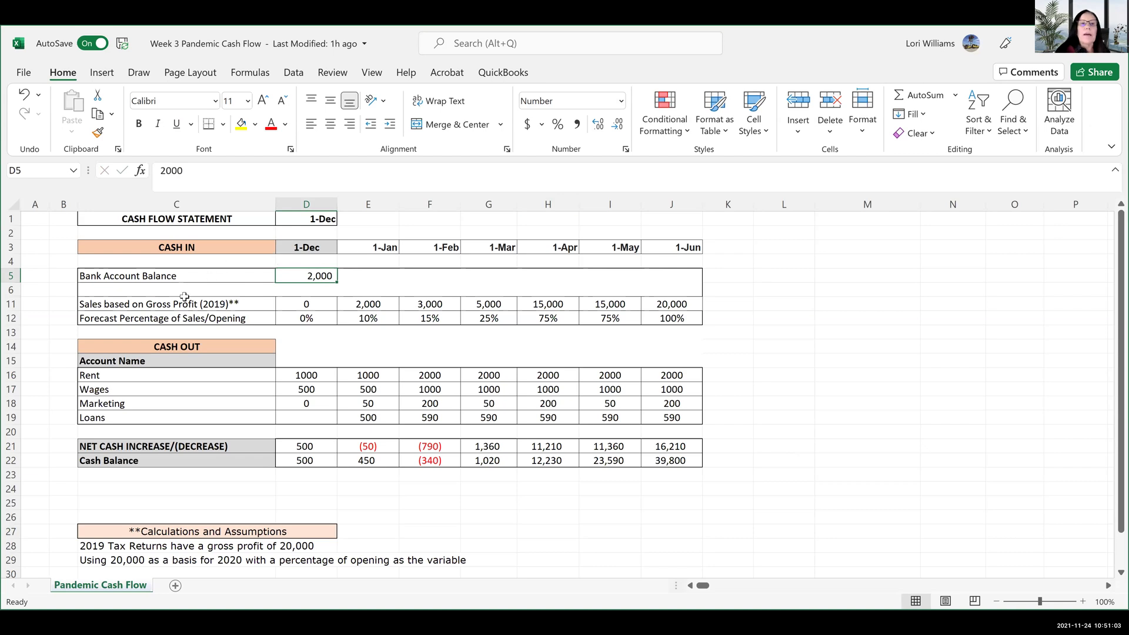
pyautogui.click(312, 374)
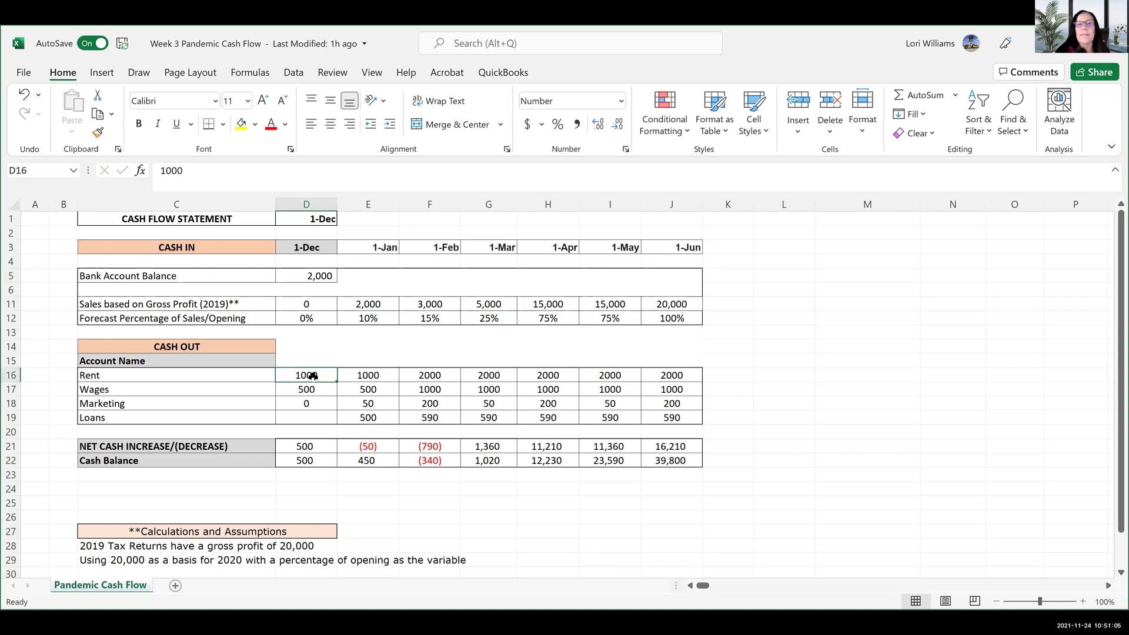
pyautogui.click(306, 390)
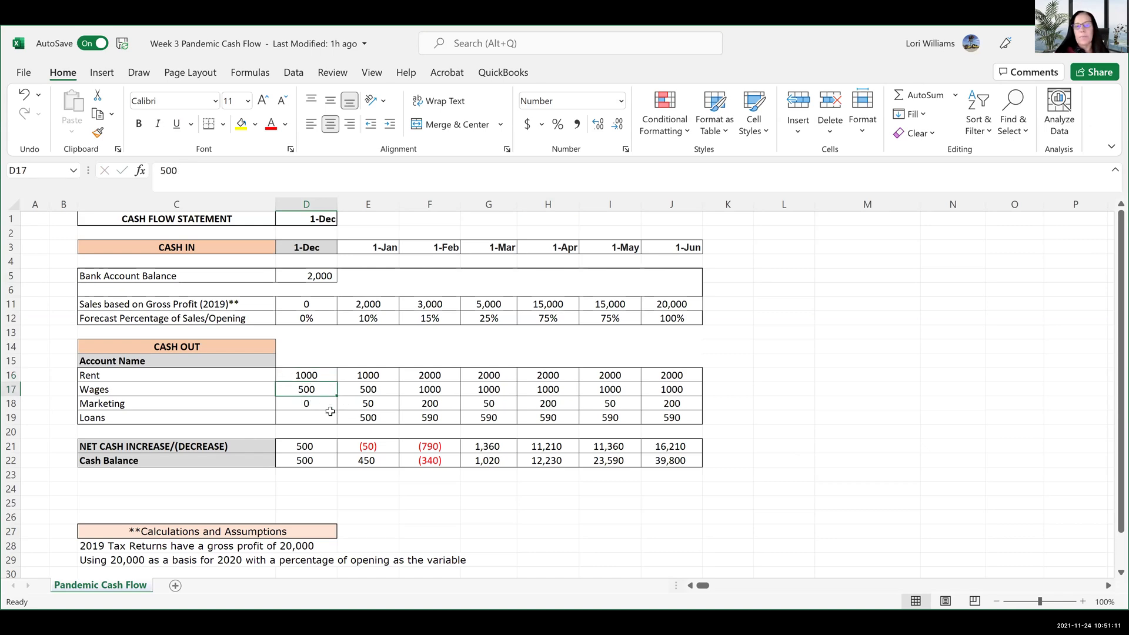
pyautogui.click(309, 277)
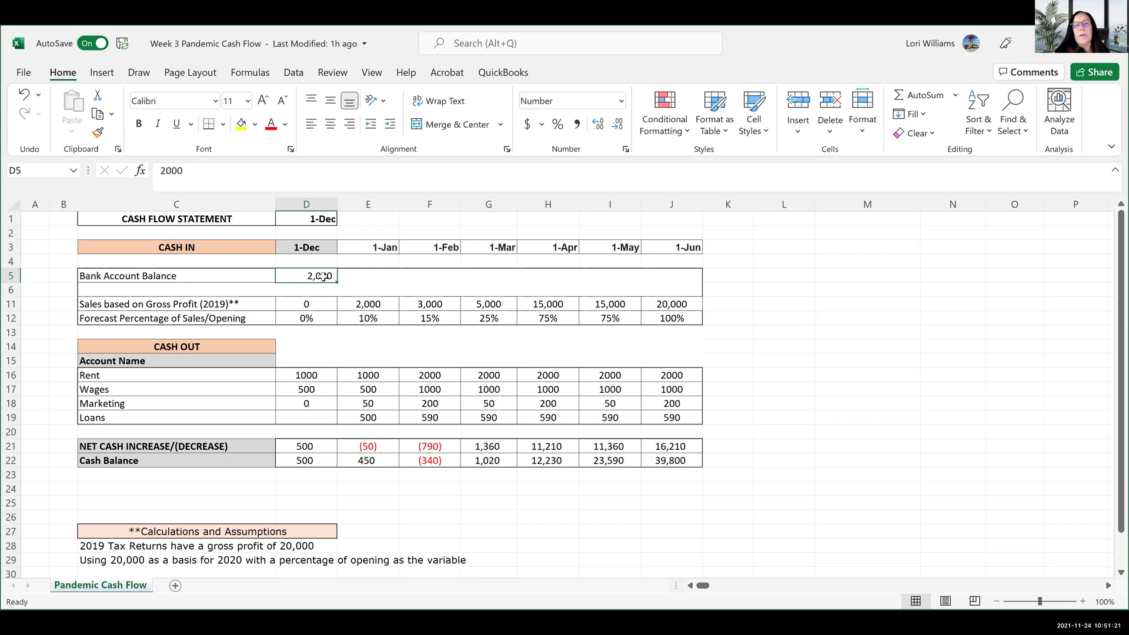
pyautogui.click(320, 375)
pyautogui.click(317, 388)
pyautogui.click(317, 404)
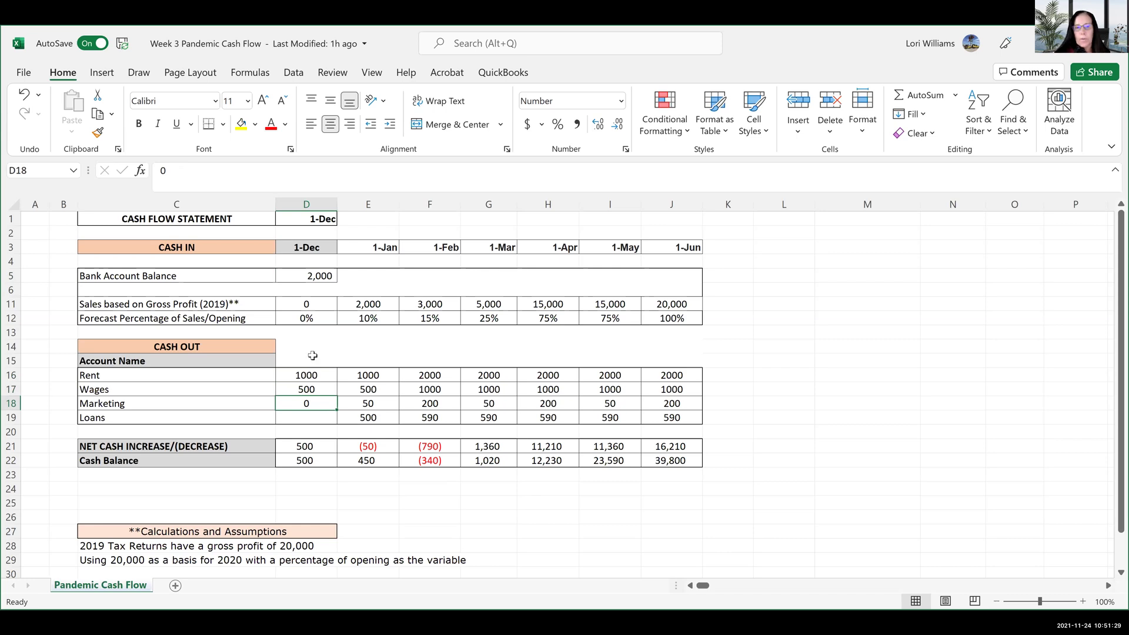
pyautogui.click(327, 276)
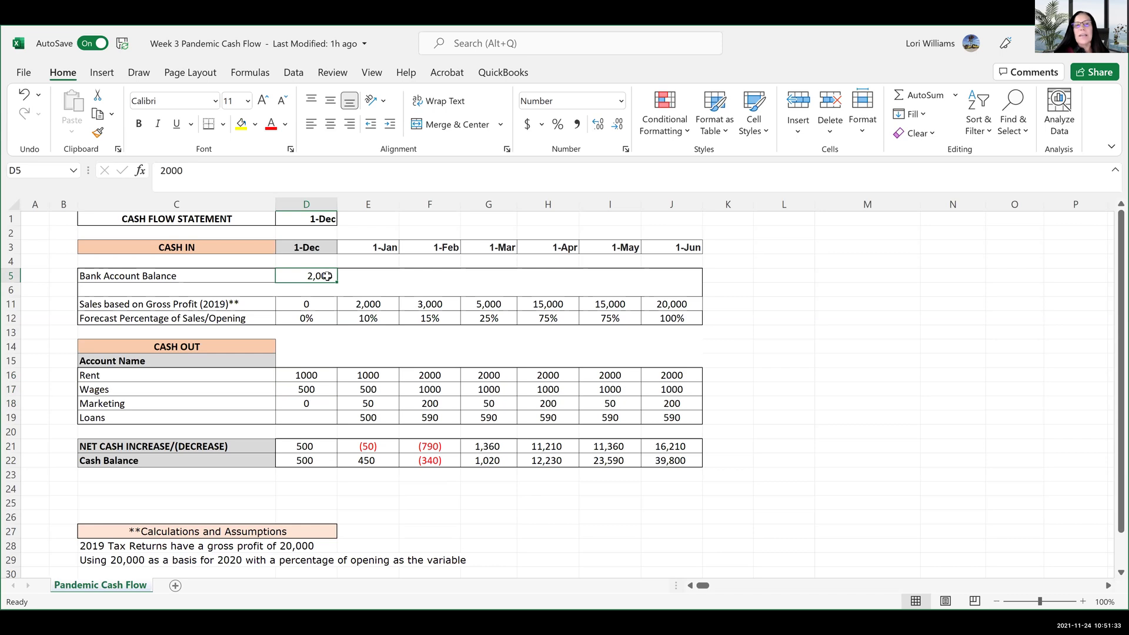
pyautogui.moveTo(312, 375); pyautogui.dragTo(312, 390)
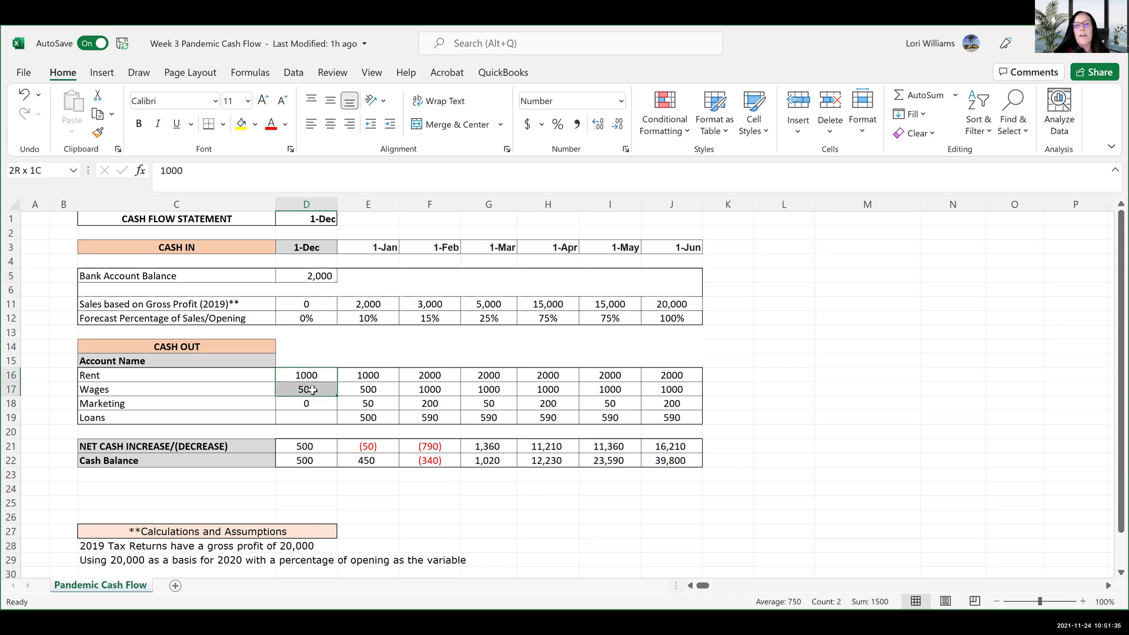
pyautogui.click(308, 448)
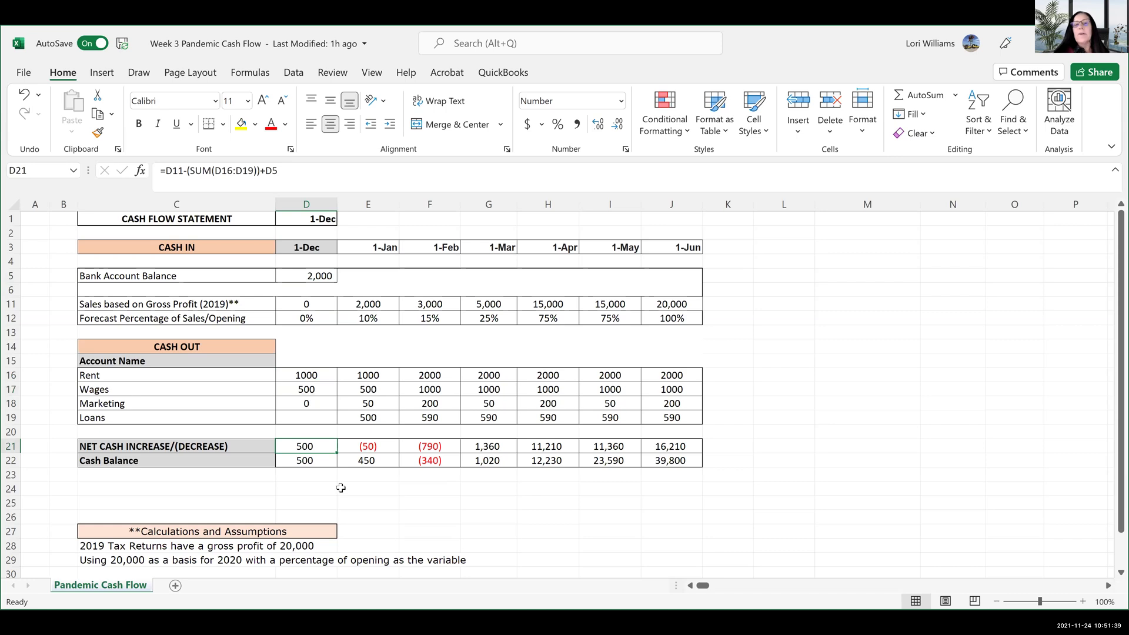
pyautogui.click(311, 461)
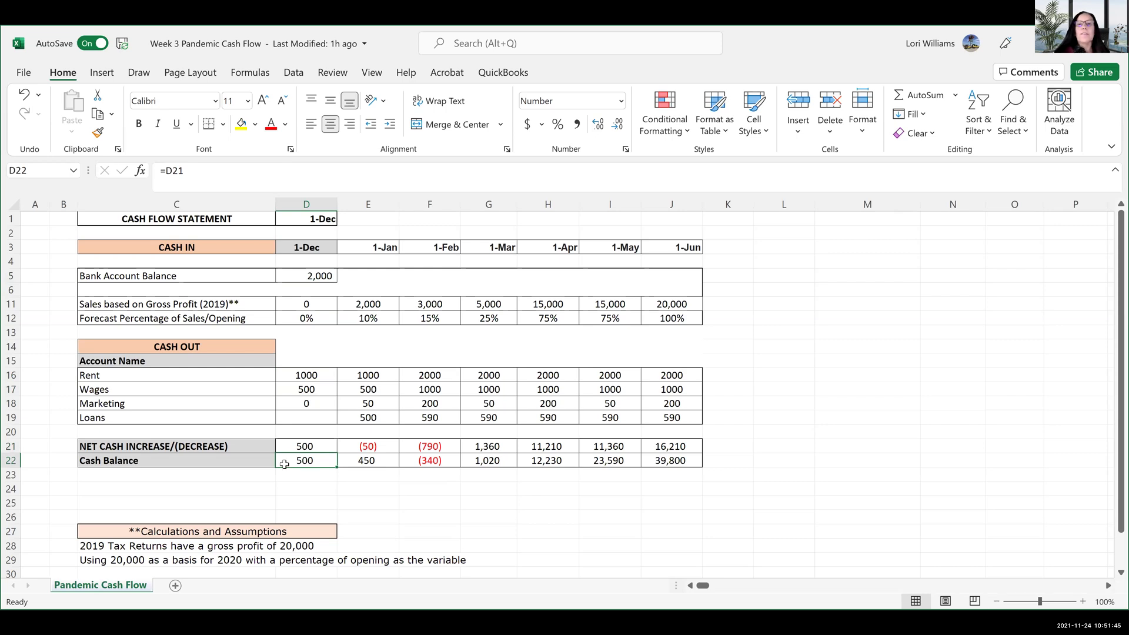
# Ink a bracket leading to an asterisk beside the Cash In rows in black pen, and erase the ink marks.
pyautogui.moveTo(723, 285)
pyautogui.mouseDown()
pyautogui.moveTo(749, 300)
pyautogui.moveTo(739, 345)
pyautogui.mouseUp()
pyautogui.moveTo(754, 305); pyautogui.dragTo(817, 291)
pyautogui.moveTo(803, 268)
pyautogui.mouseDown()
pyautogui.moveTo(800, 297)
pyautogui.moveTo(785, 293)
pyautogui.mouseUp()
pyautogui.moveTo(797, 266); pyautogui.dragTo(807, 308)
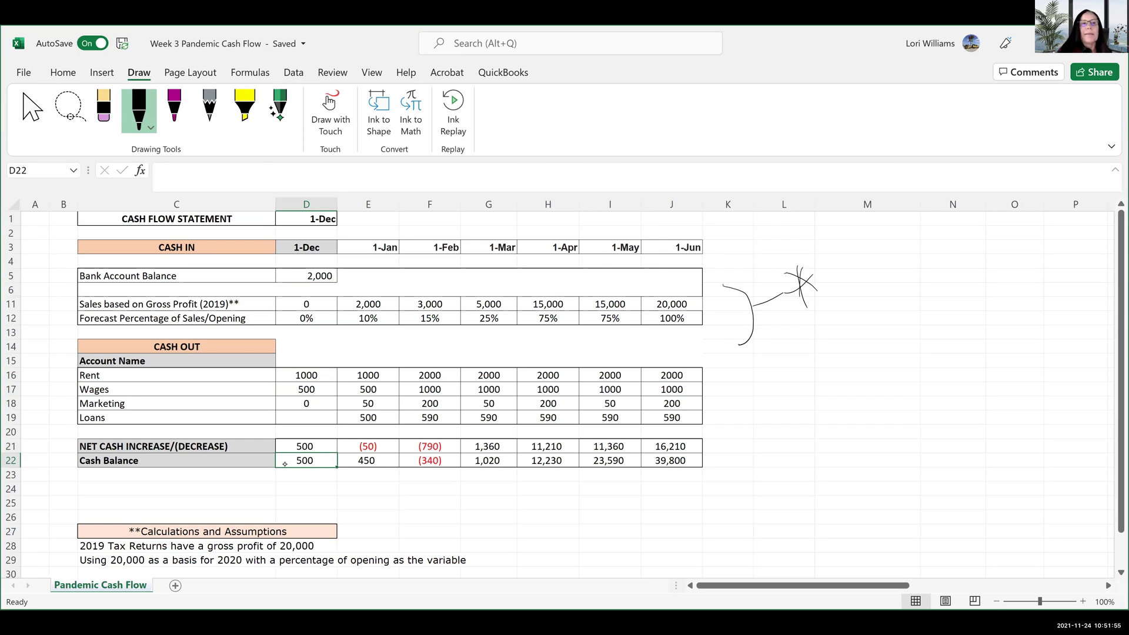
pyautogui.click(106, 108)
pyautogui.moveTo(738, 341)
pyautogui.mouseDown()
pyautogui.moveTo(788, 288)
pyautogui.moveTo(816, 281)
pyautogui.mouseUp()
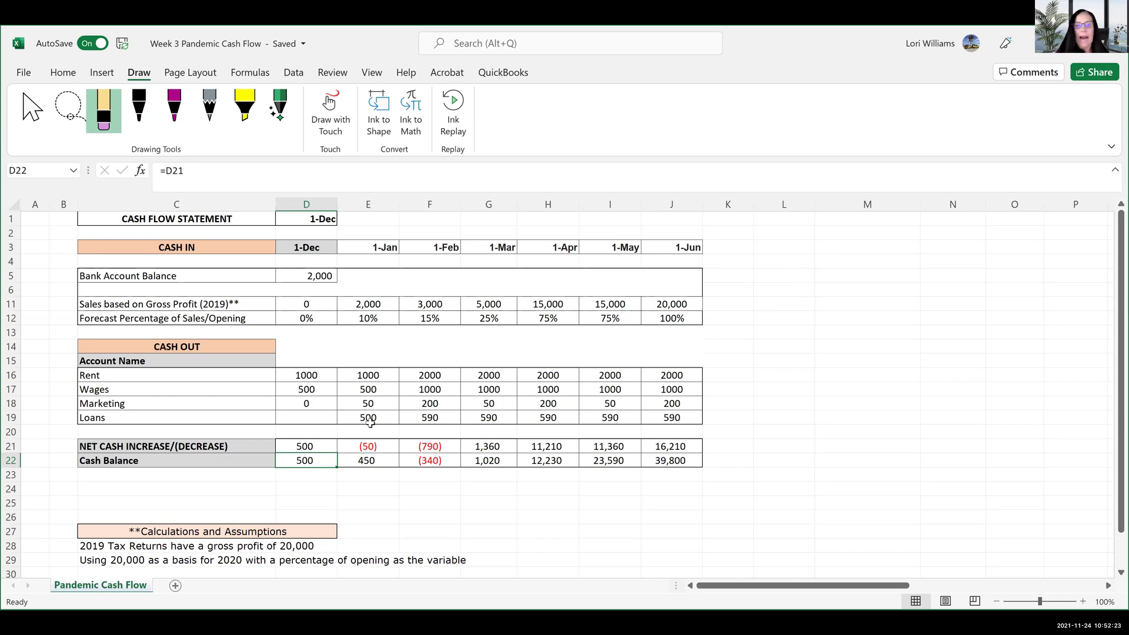
# Review the Calculations and Assumptions notes and the gross profit cell D31 used as the variable for row 11.
pyautogui.click(552, 538)
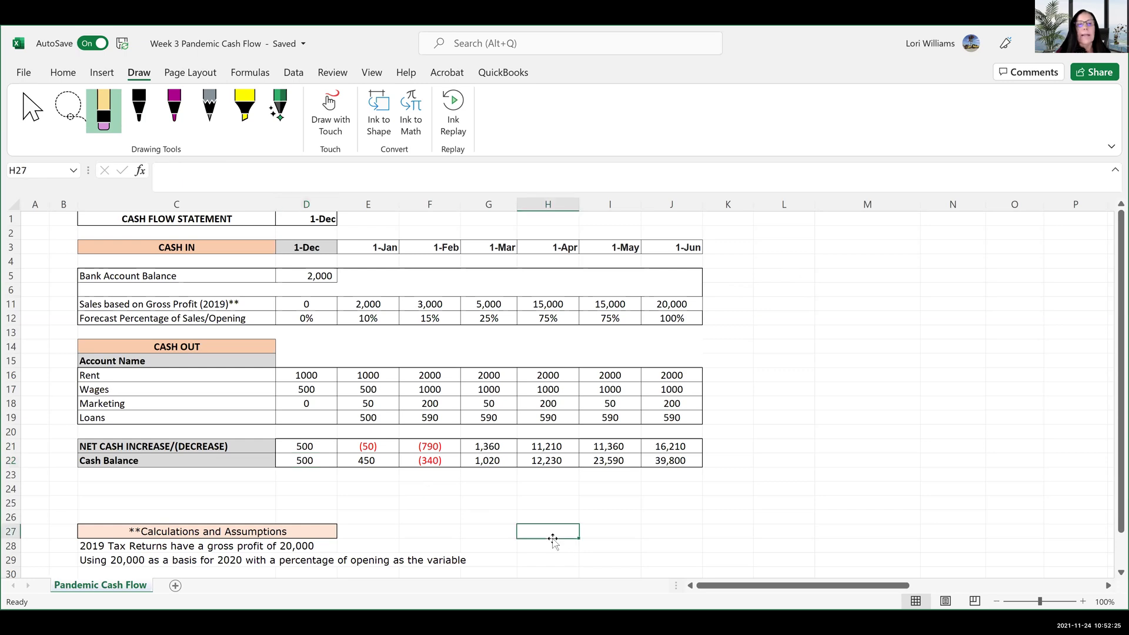
pyautogui.scroll(-1, 553, 539)
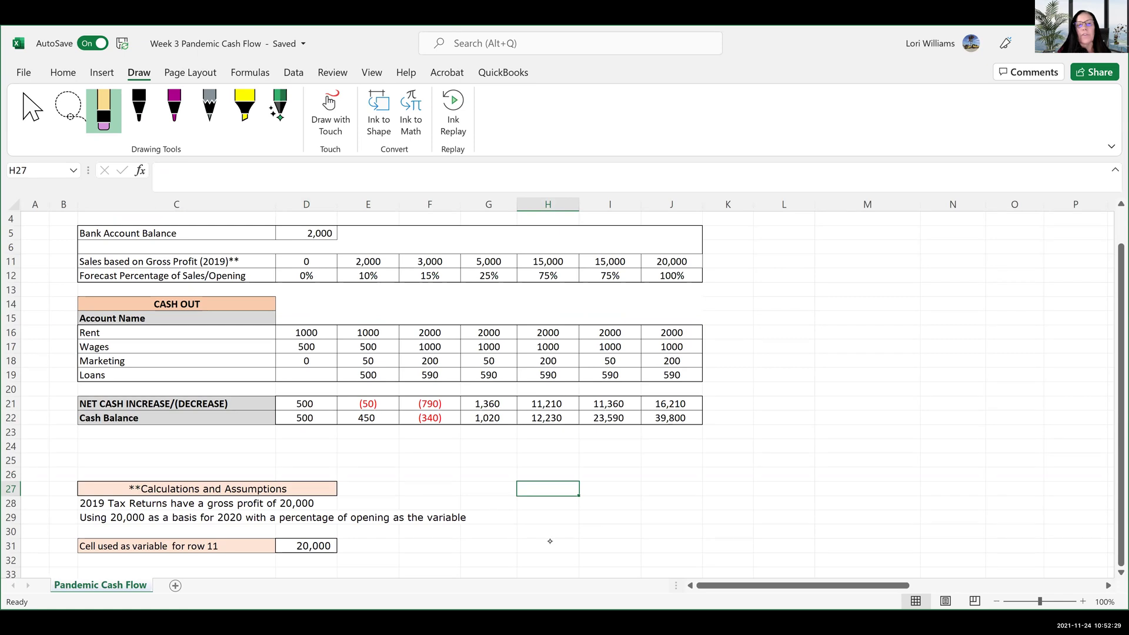
pyautogui.click(356, 503)
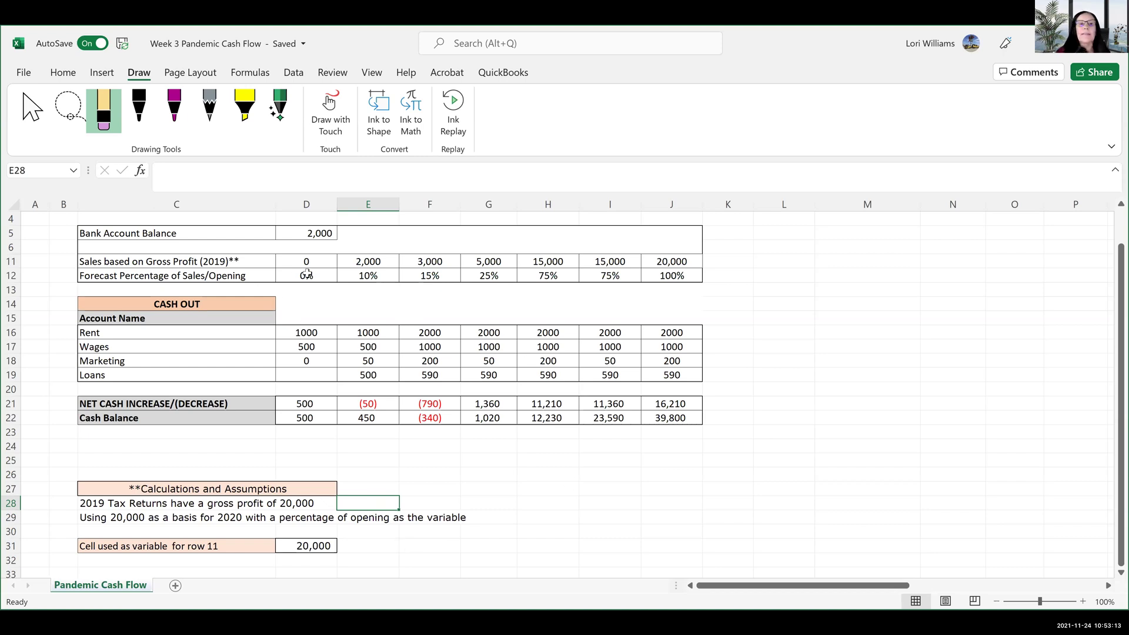
pyautogui.click(315, 548)
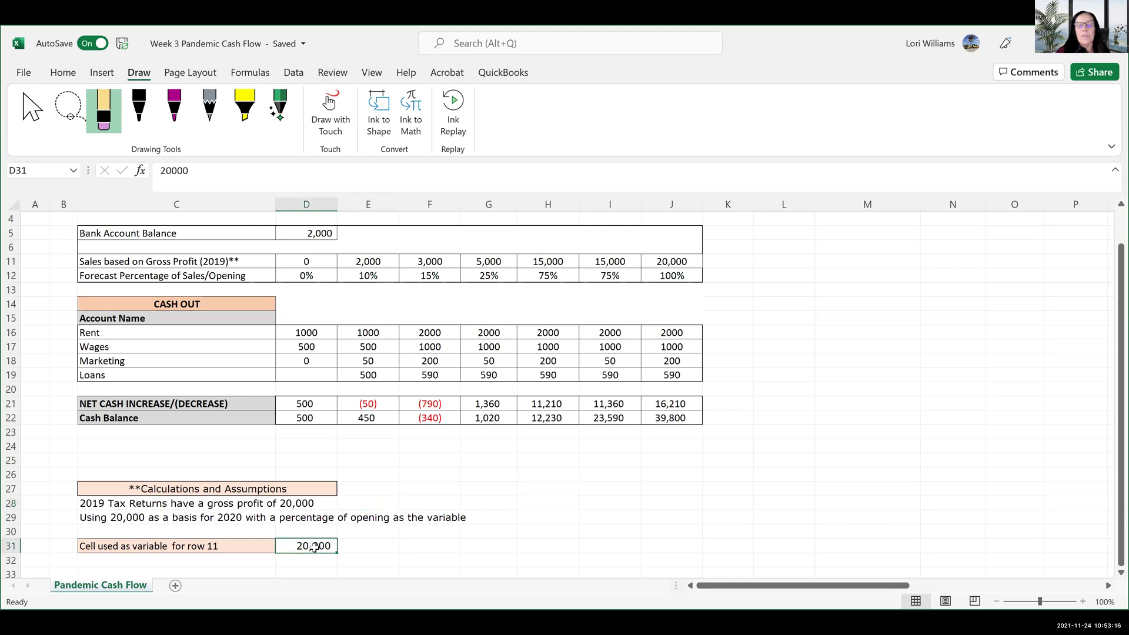
# Examine how the December and January sales formulas in row 11 combine the row 12 forecast percentages with cell D31.
pyautogui.click(315, 278)
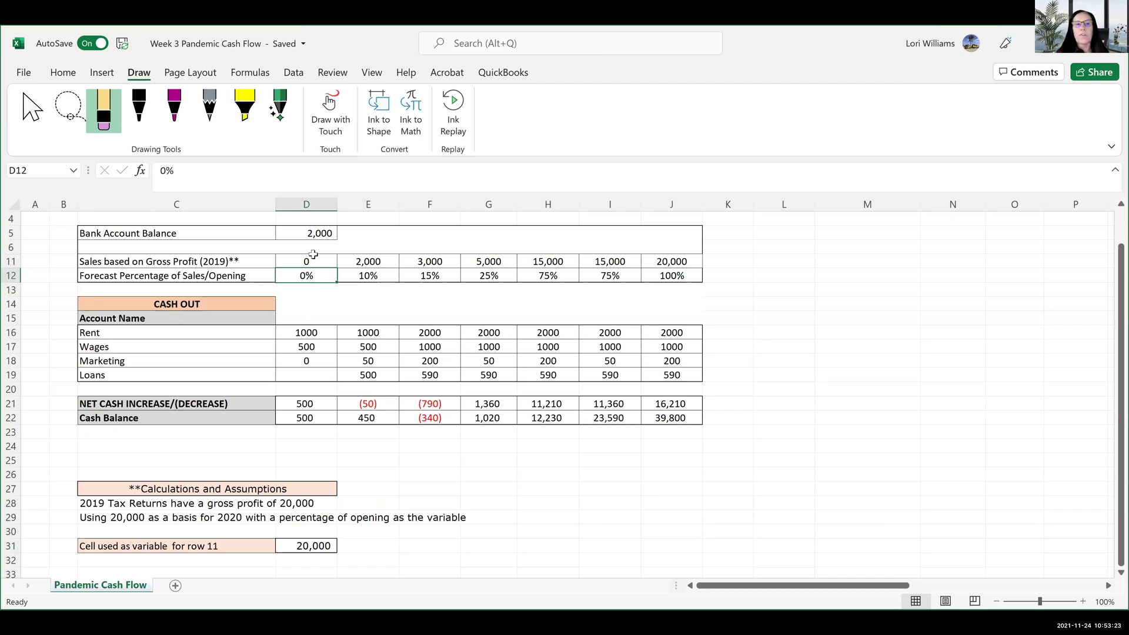
pyautogui.scroll(1, 711, 479)
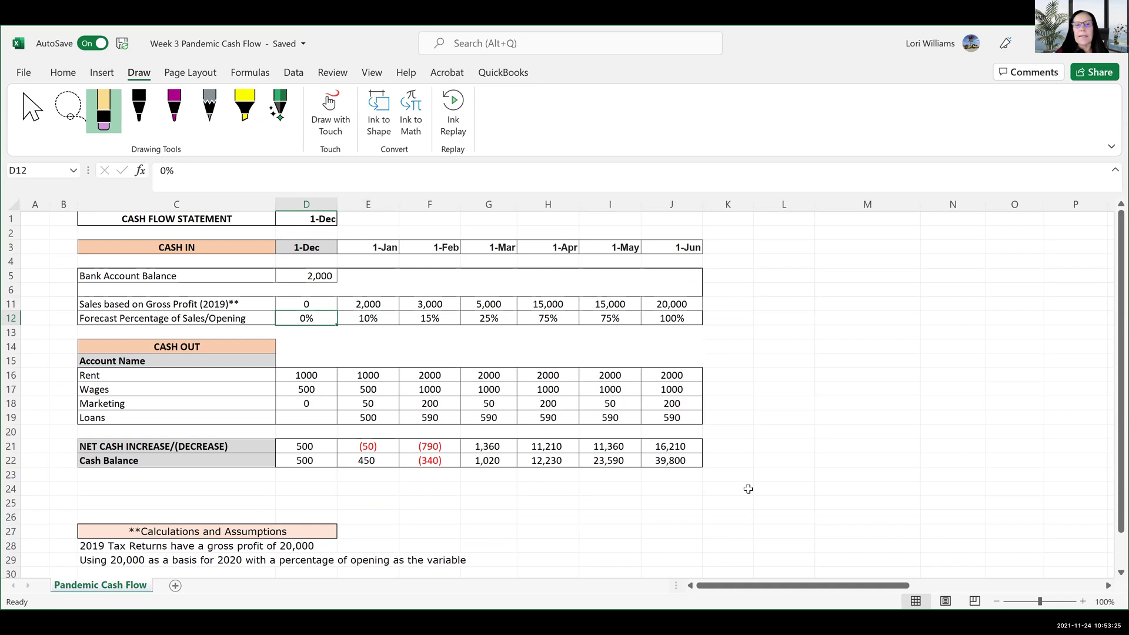
pyautogui.click(288, 300)
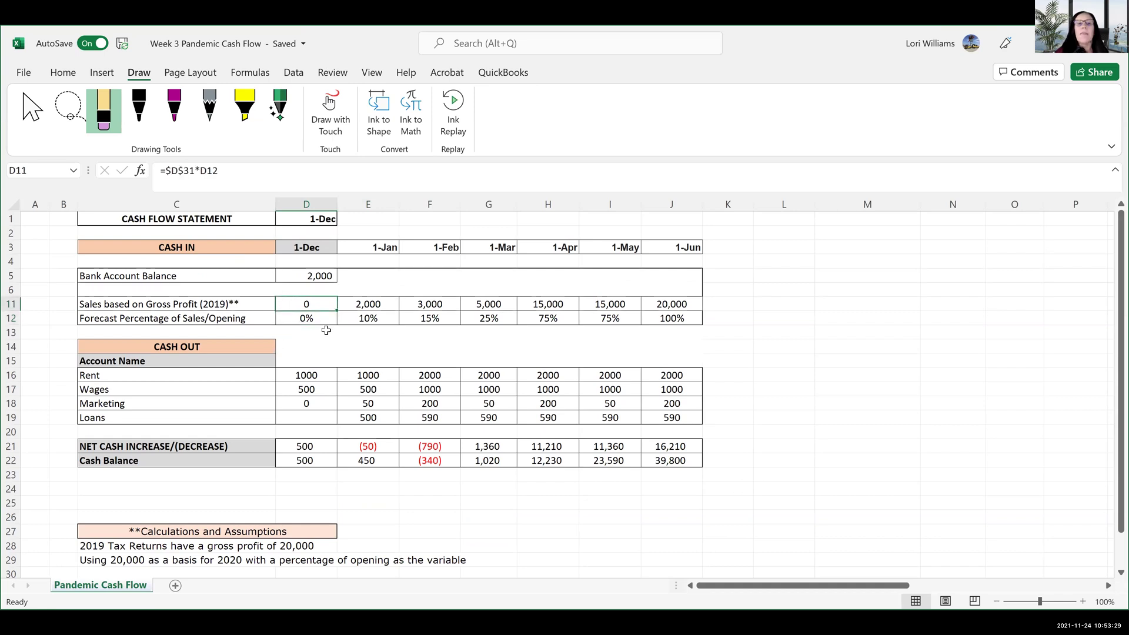
pyautogui.click(364, 320)
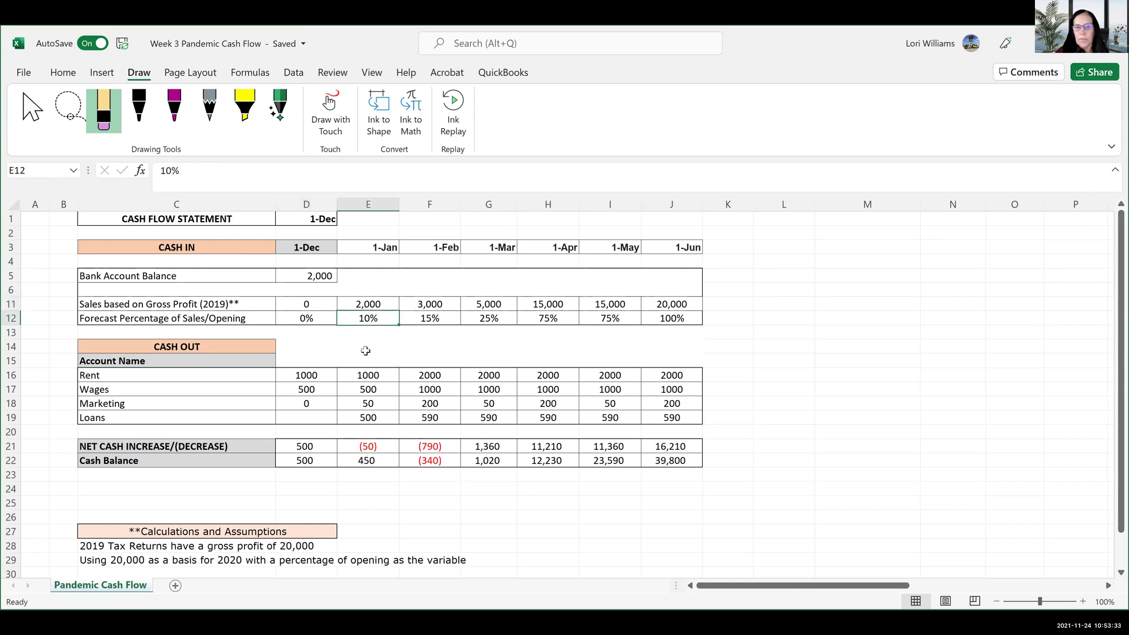
pyautogui.click(351, 306)
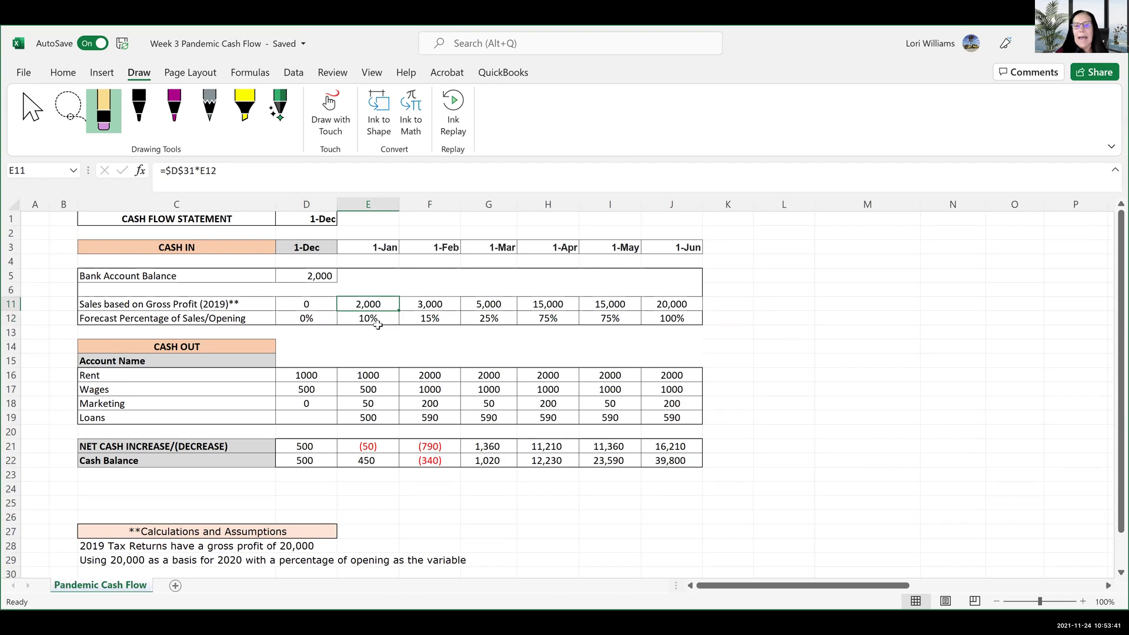
pyautogui.click(379, 319)
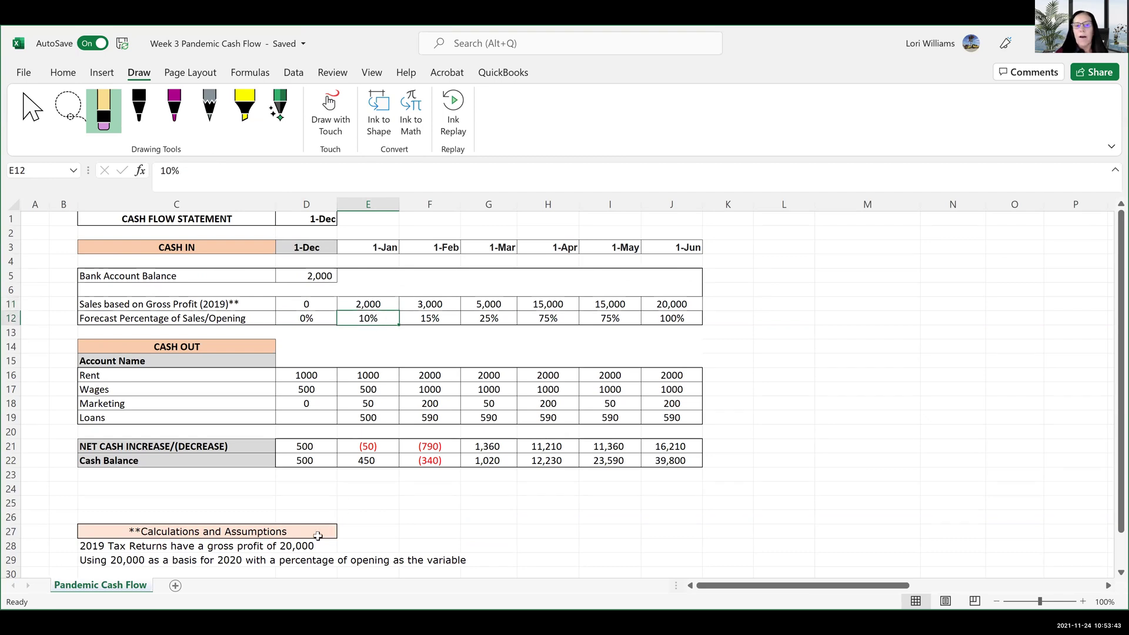
pyautogui.click(361, 305)
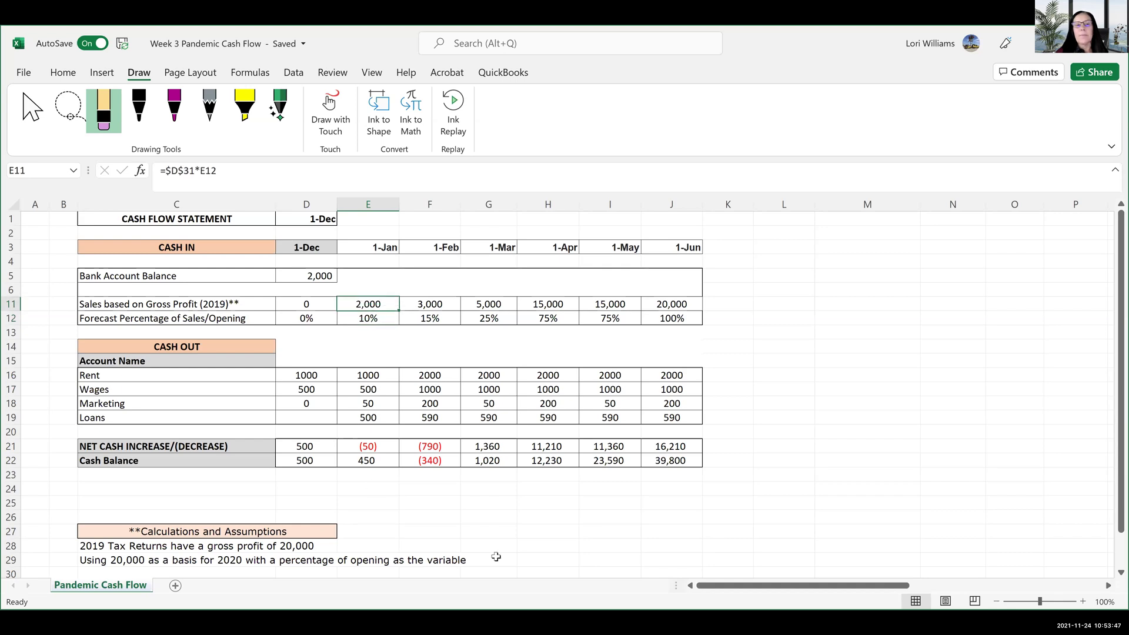
pyautogui.scroll(-4, 471, 537)
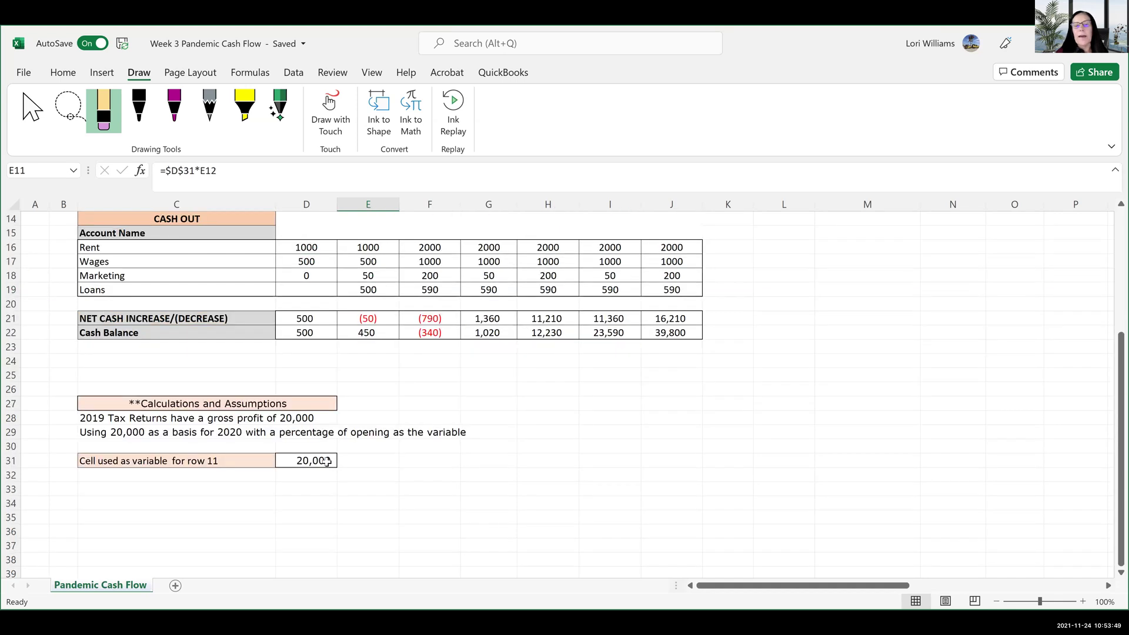
pyautogui.scroll(4, 436, 500)
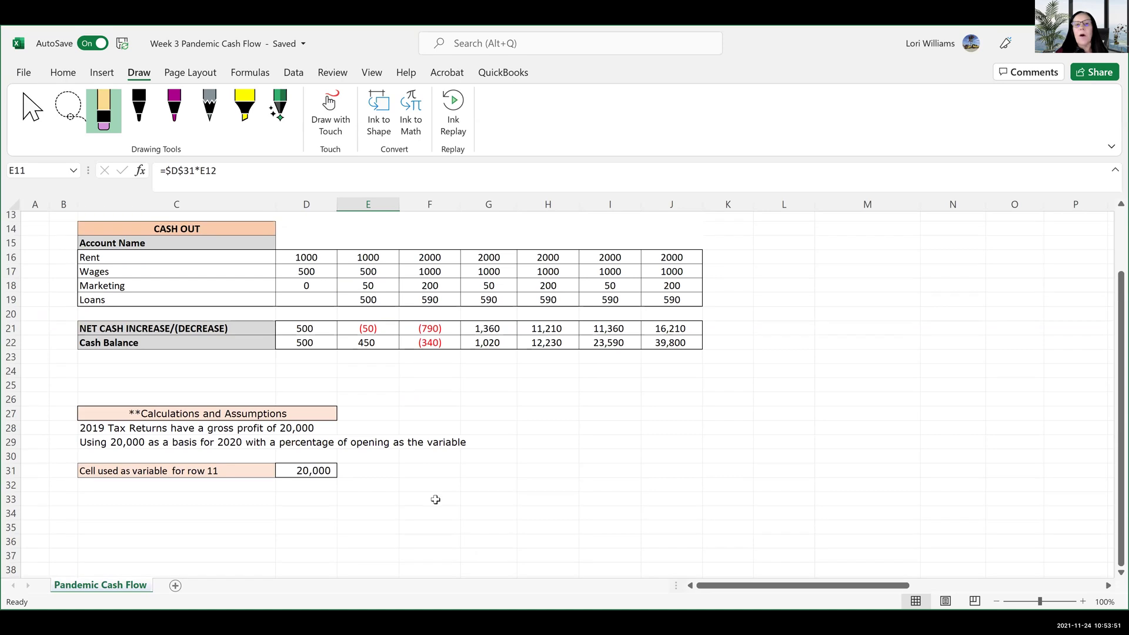
pyautogui.click(371, 291)
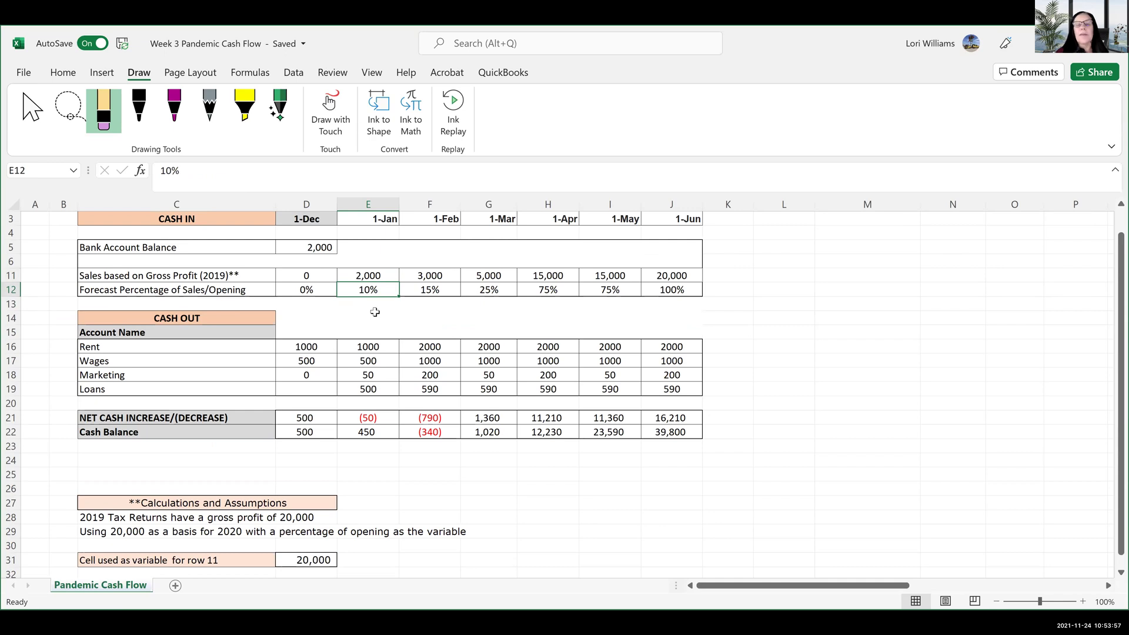
pyautogui.click(372, 277)
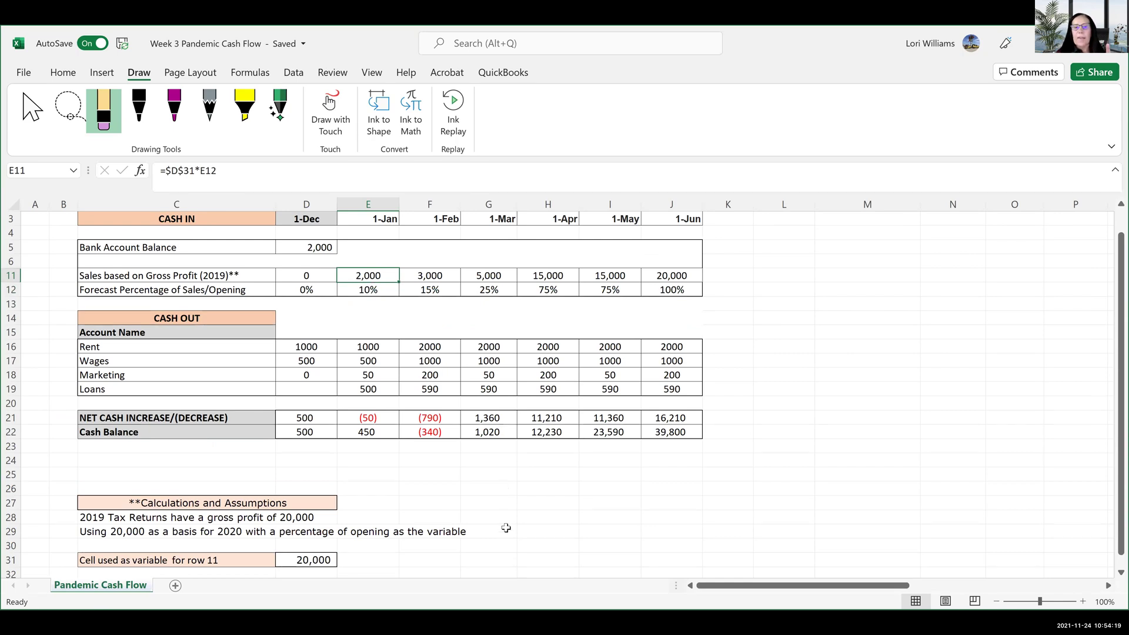
# Enter 20,000 in cell H28 and the label "gross Profit year" in I28, beside the assumptions notes.
pyautogui.click(551, 514)
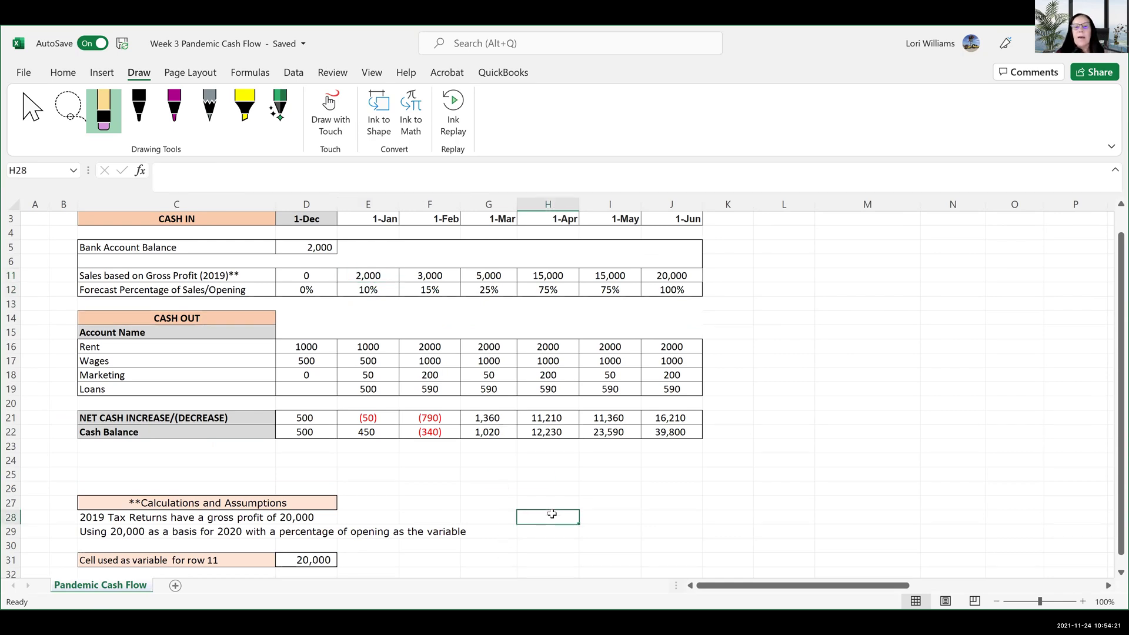
pyautogui.write('20')
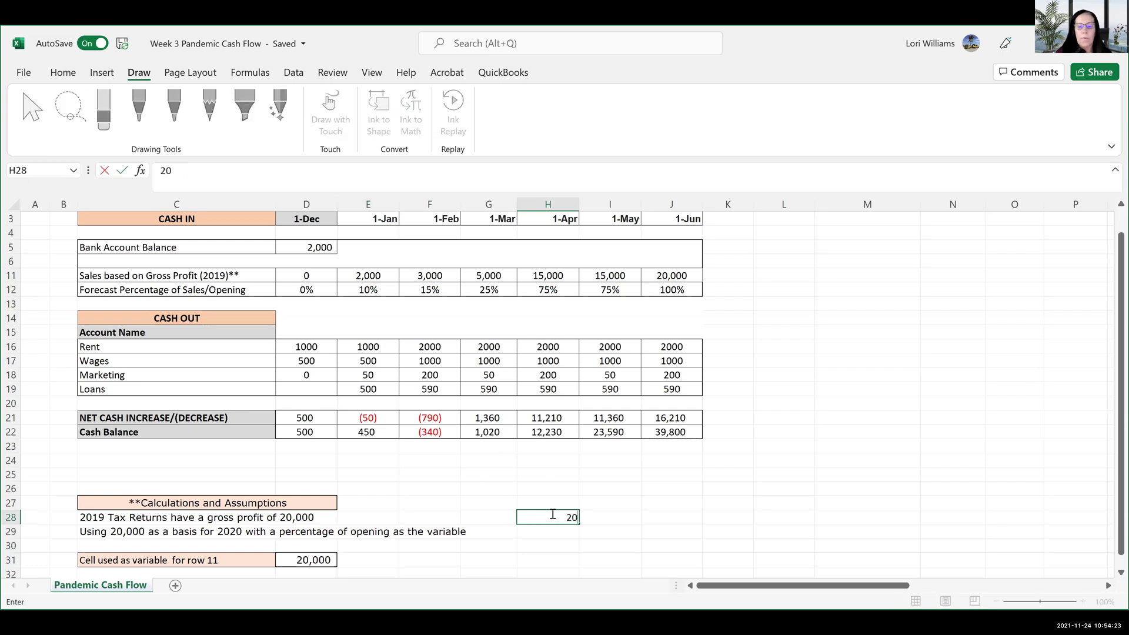
pyautogui.write(',000')
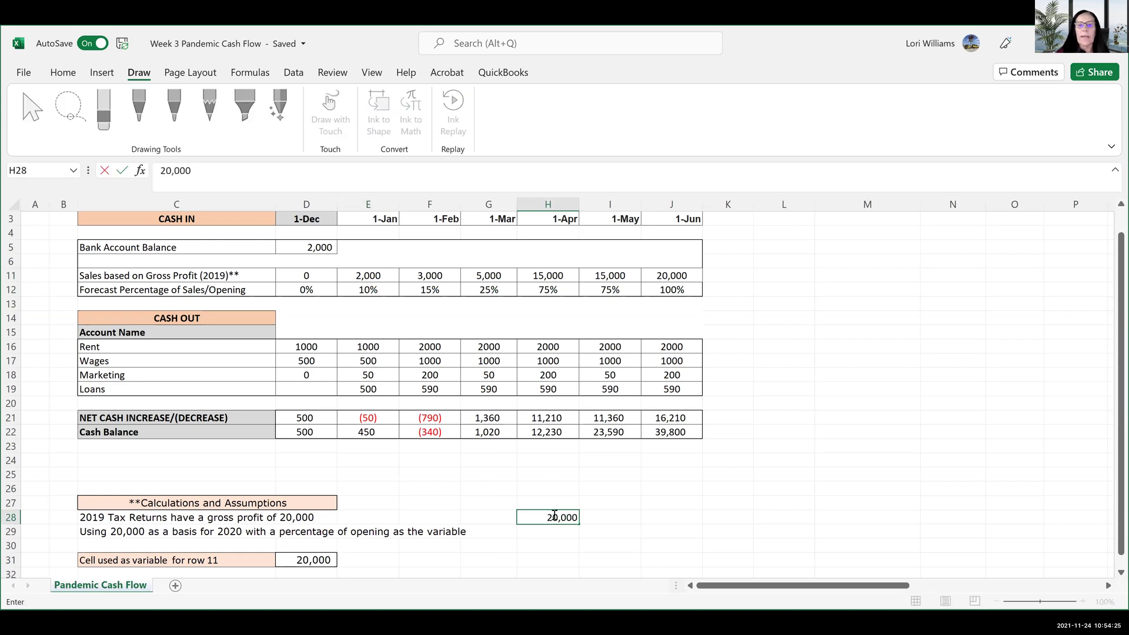
pyautogui.click(597, 531)
pyautogui.click(598, 518)
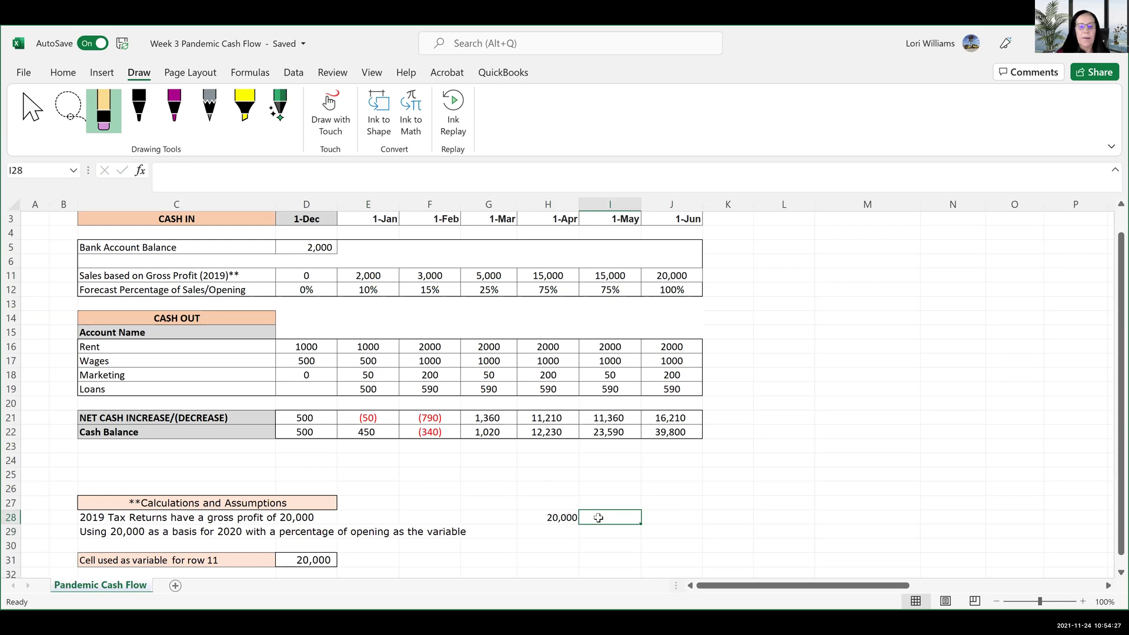
pyautogui.write('gross Profit')
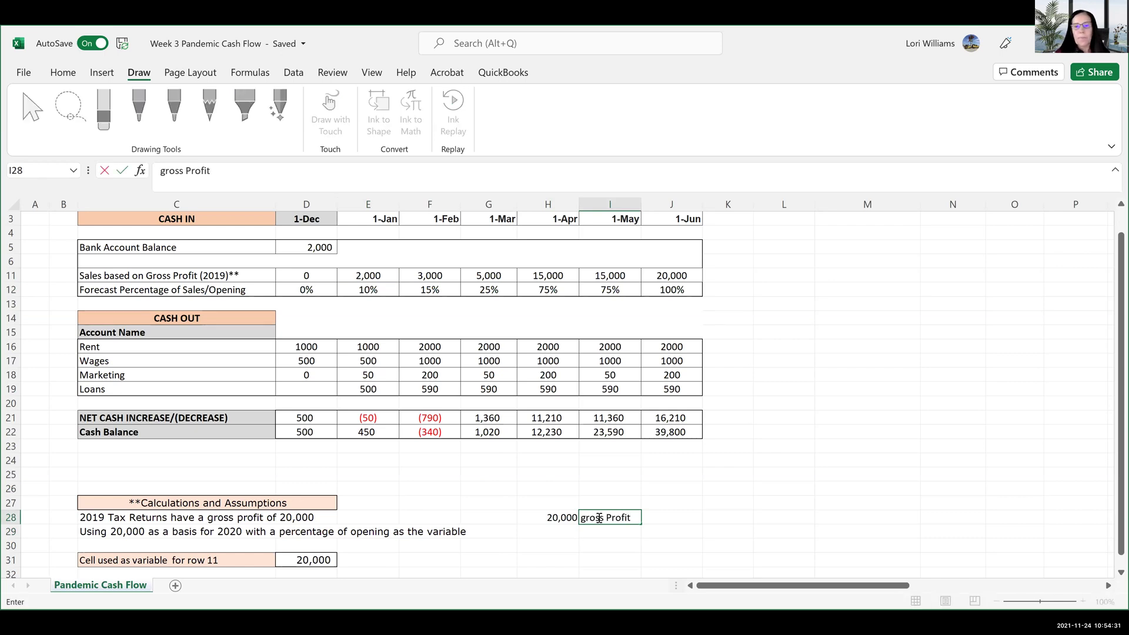
pyautogui.write(' year')
pyautogui.click(652, 551)
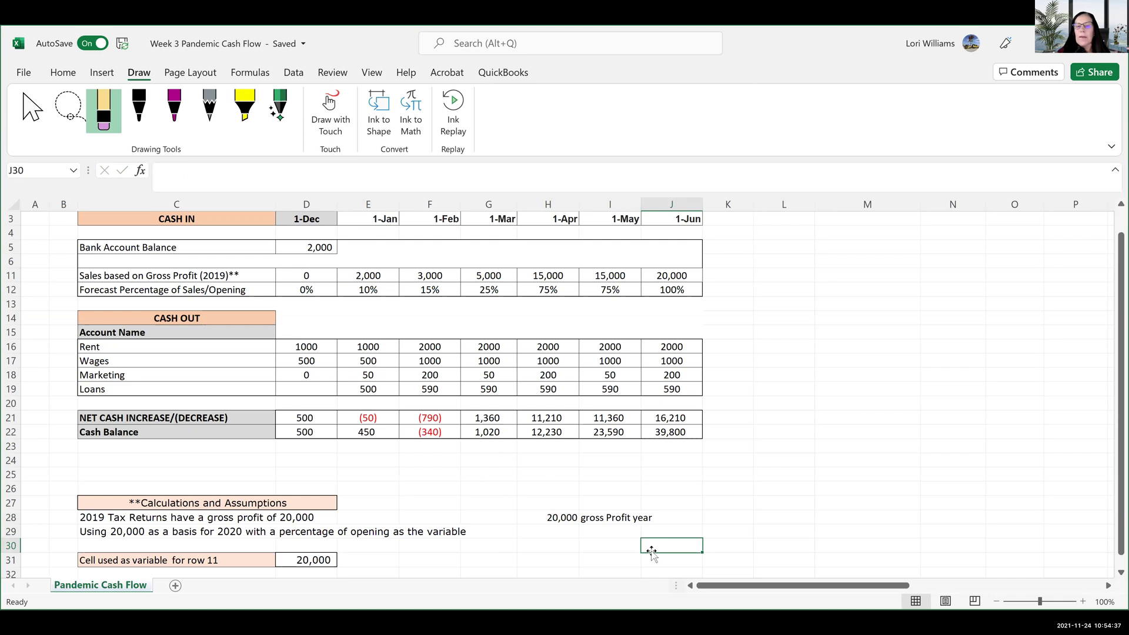
# Enter the note "what is that per month" in cell I30, below the yearly gross profit label.
pyautogui.click(538, 545)
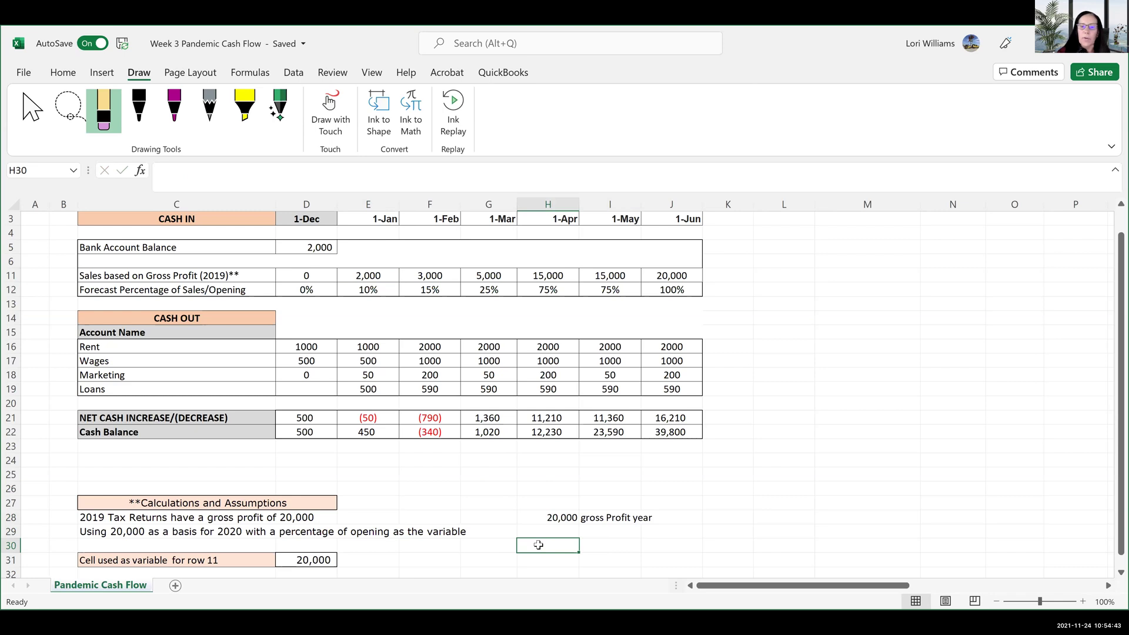
pyautogui.click(594, 548)
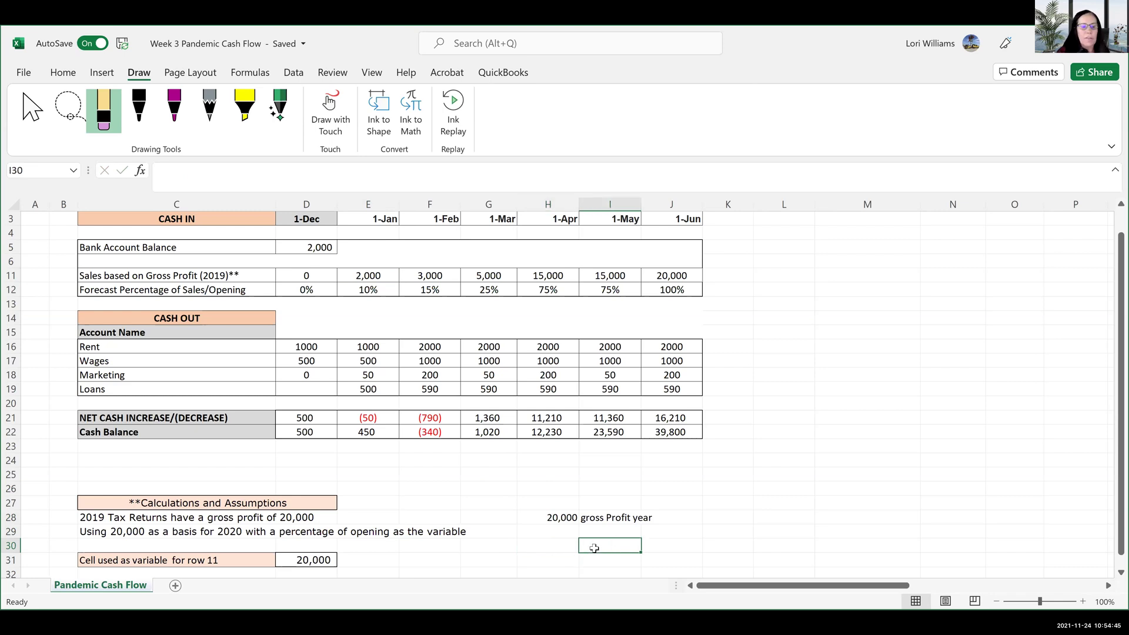
pyautogui.write('what is that per ')
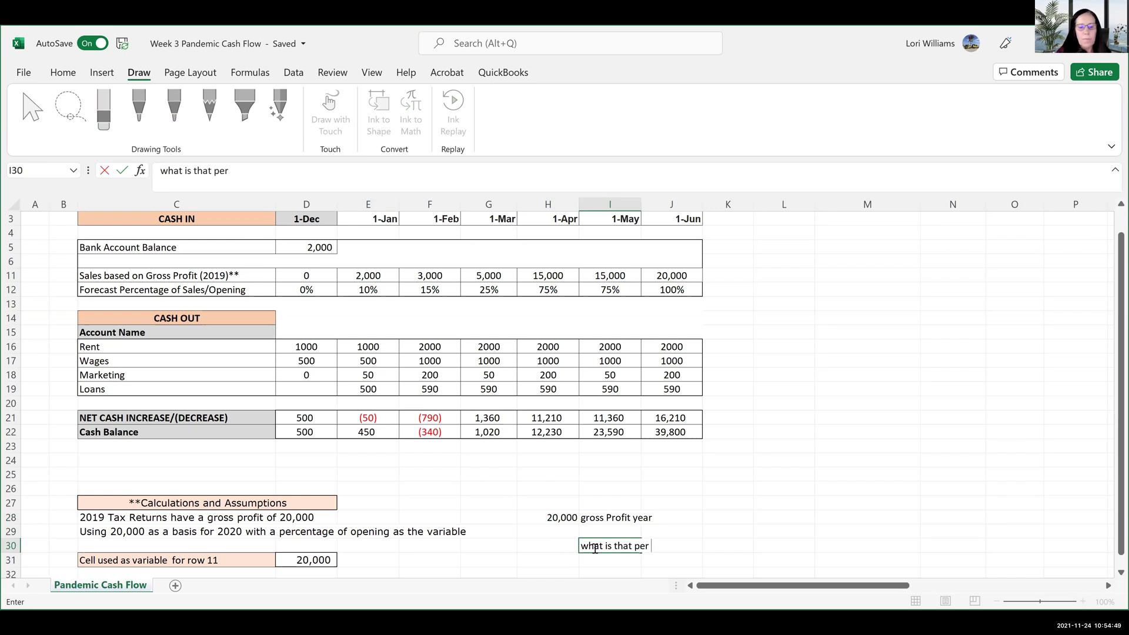
pyautogui.write('month')
pyautogui.click(719, 516)
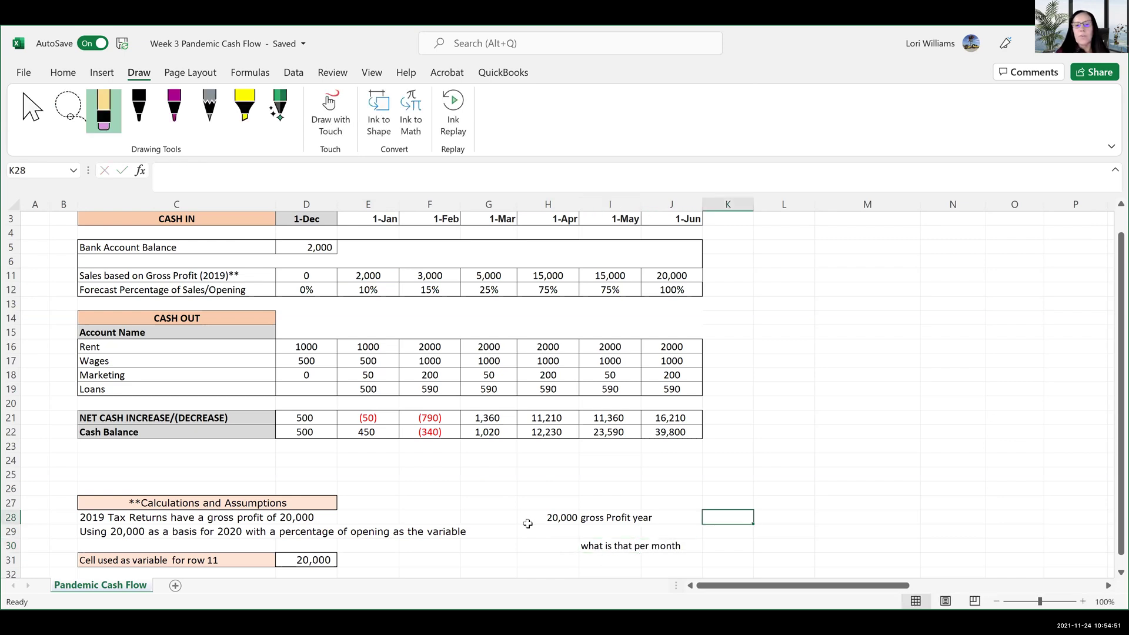
# Calculate the monthly gross profit in H30 as H28/12, and replace the formula with the rounded value 1667.
pyautogui.click(528, 544)
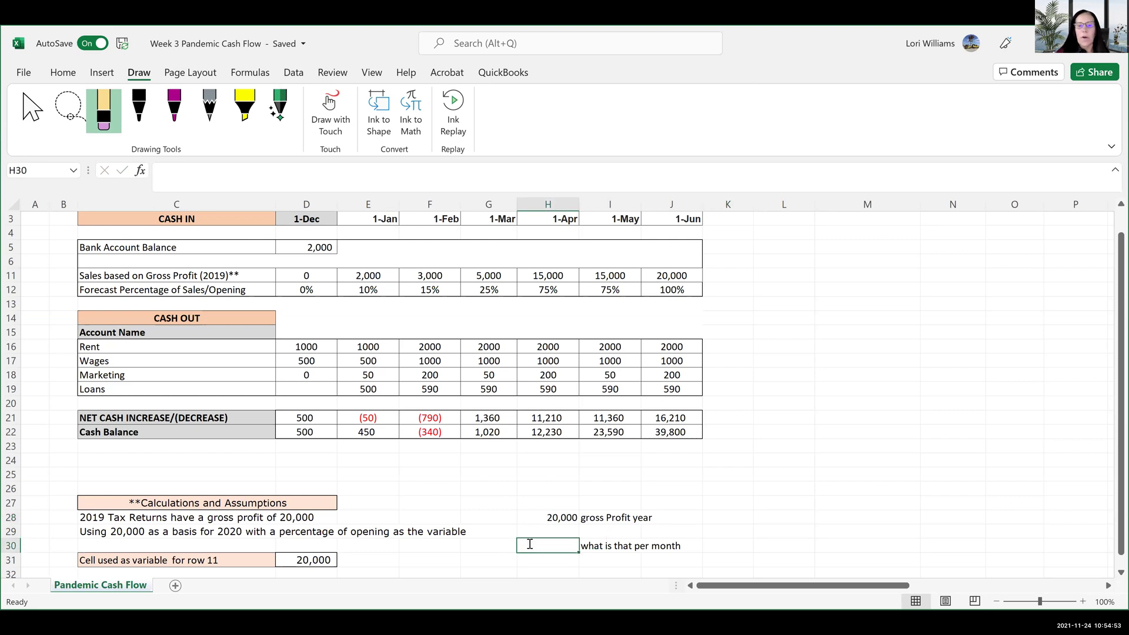
pyautogui.write('=')
pyautogui.click(547, 516)
pyautogui.write('/12')
pyautogui.press('Return')
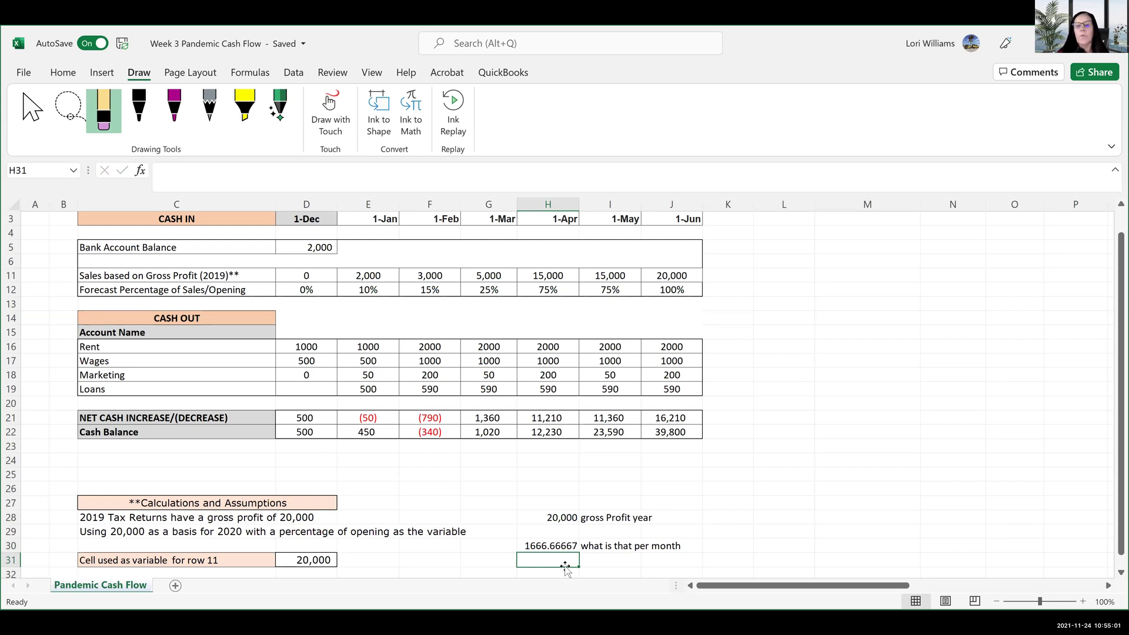
pyautogui.click(567, 546)
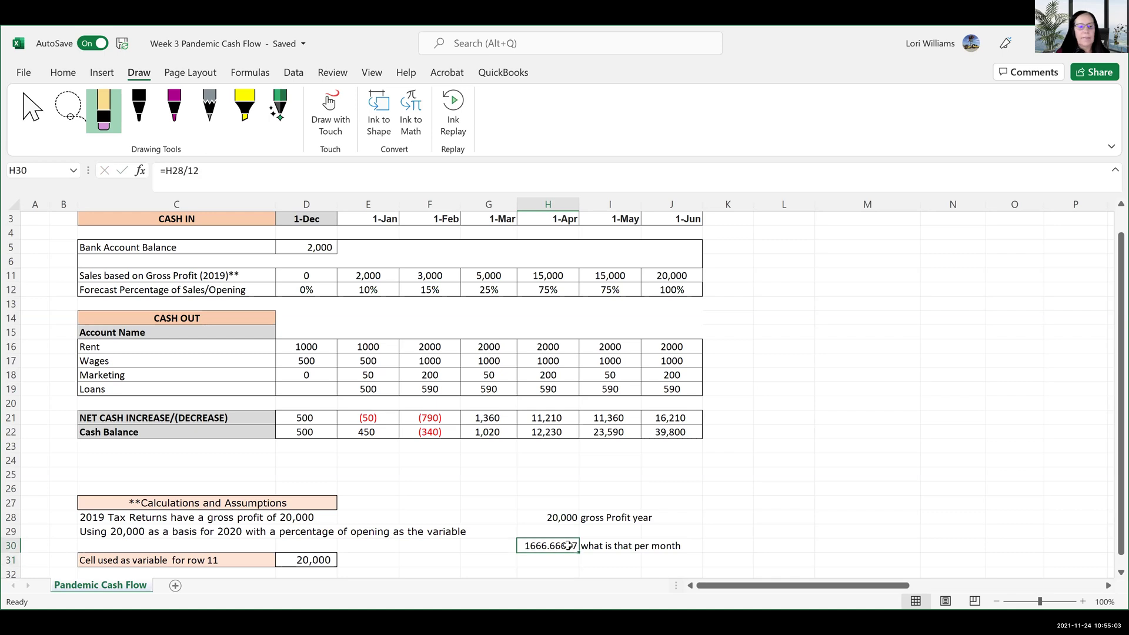
pyautogui.write('1667')
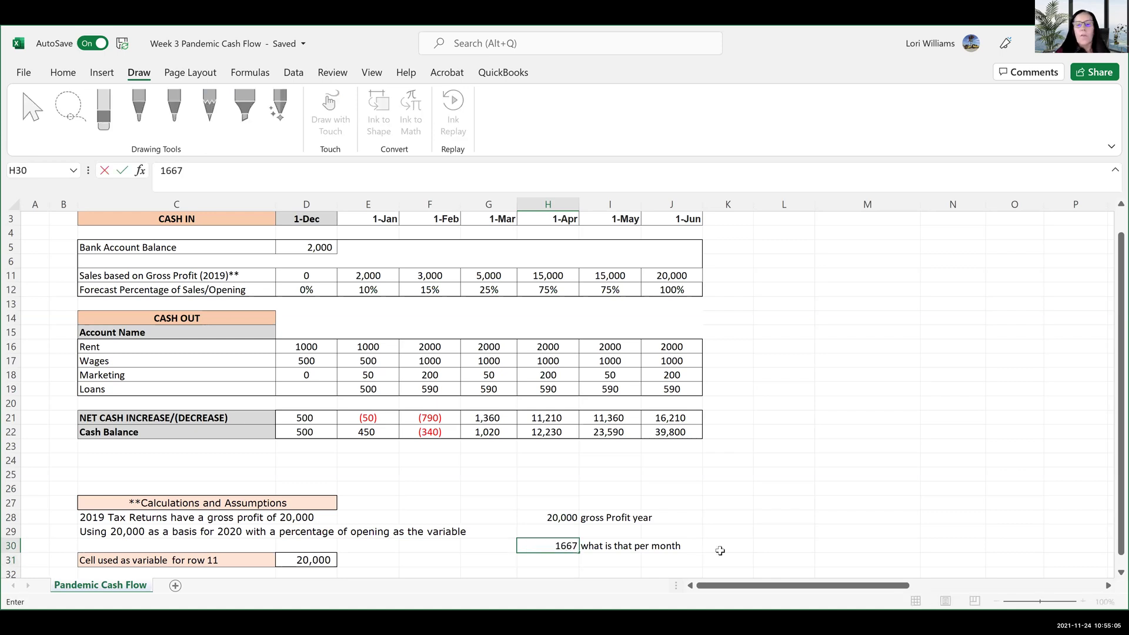
pyautogui.click(732, 554)
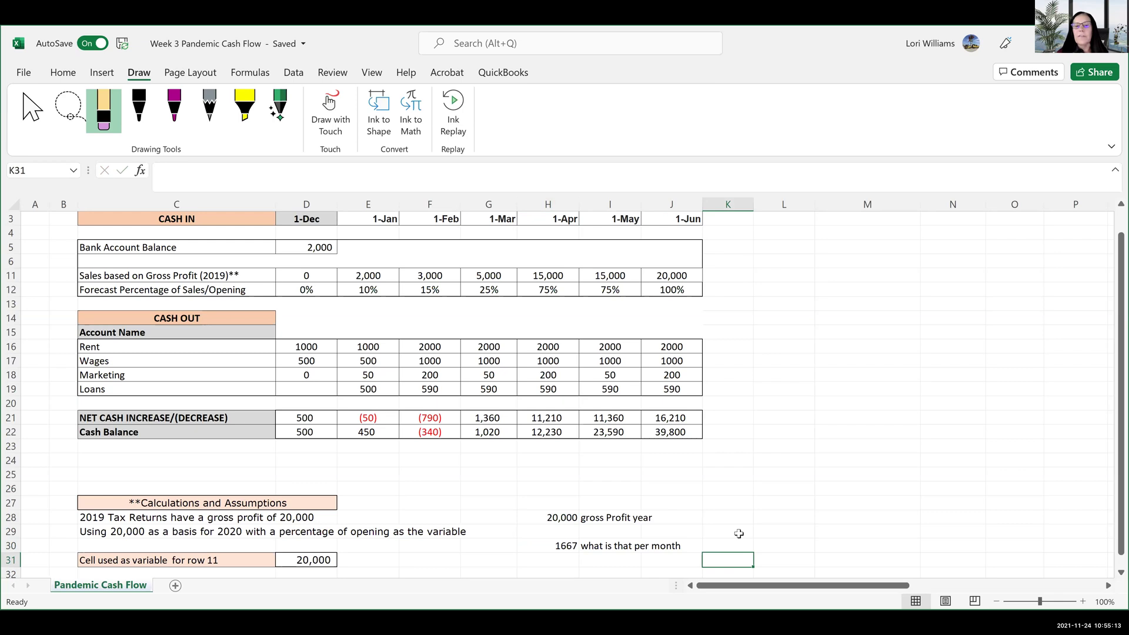
# Set the gross profit variable for row 11 in cell D31 to 1667.
pyautogui.click(311, 562)
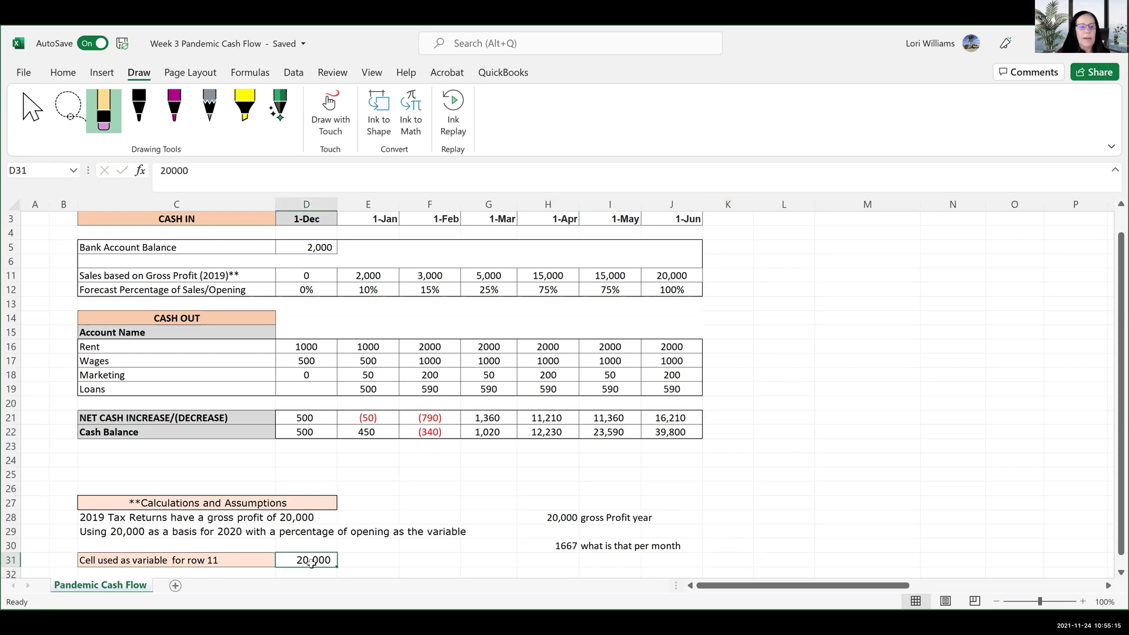
pyautogui.write('15')
pyautogui.press('BackSpace')
pyautogui.write('667')
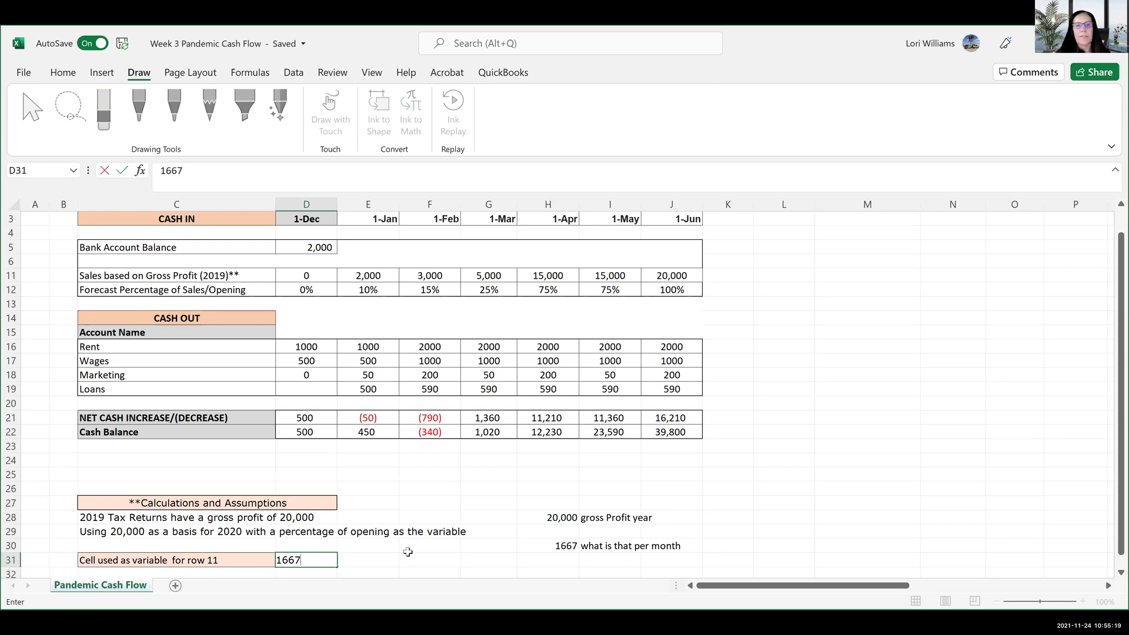
pyautogui.click(408, 548)
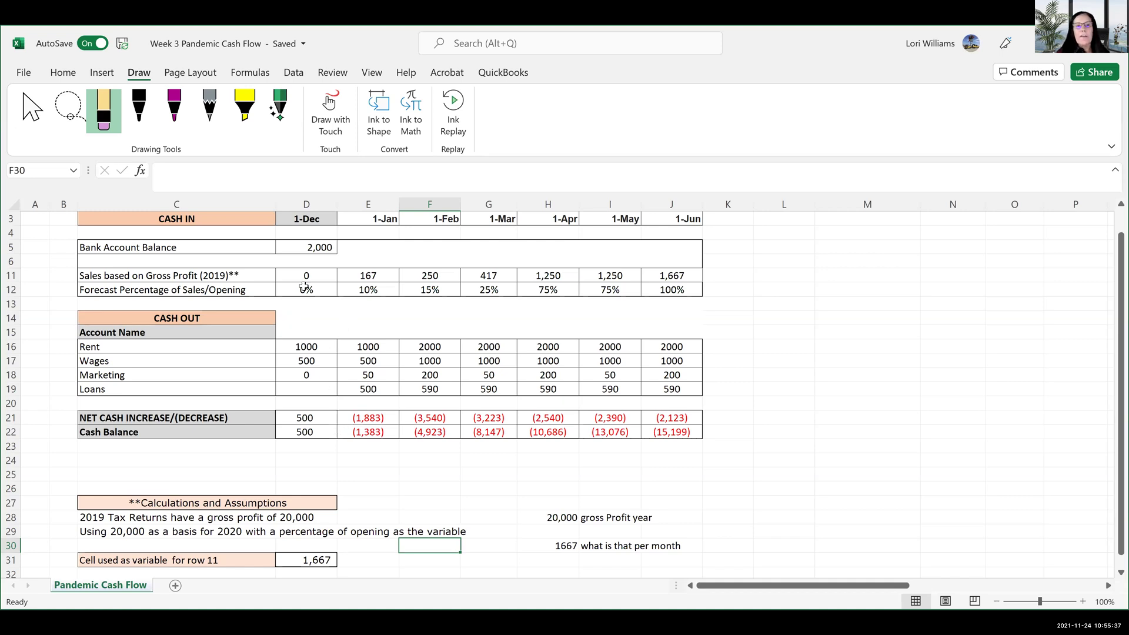
# Set the December and January rent in cells D16 and E16 to 5000 each.
pyautogui.click(316, 347)
pyautogui.write('5000')
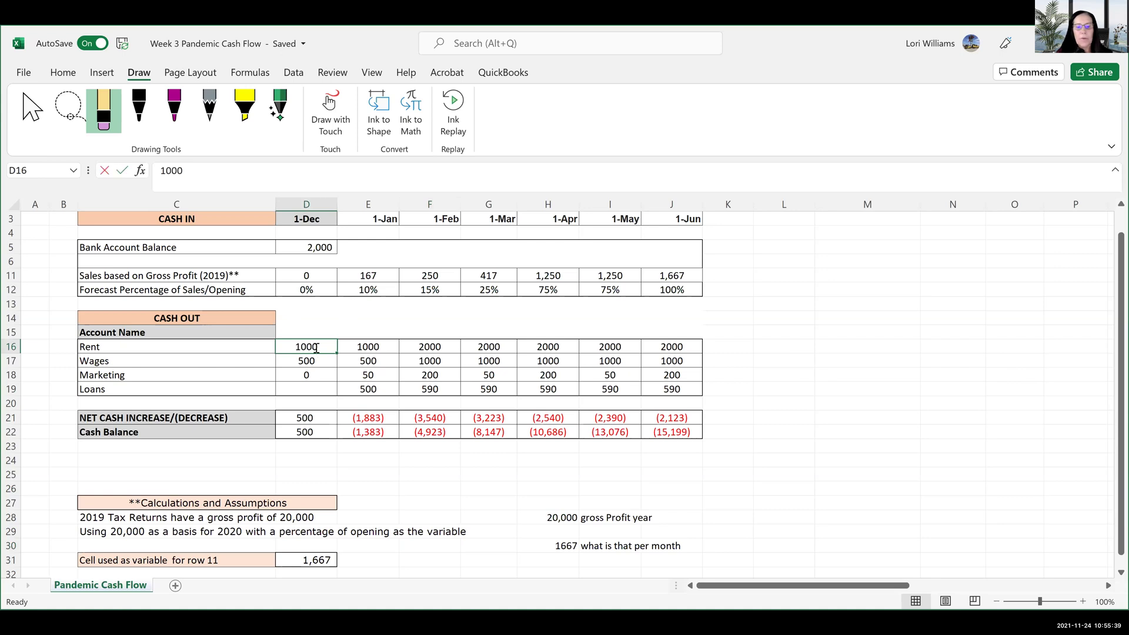
pyautogui.click(353, 346)
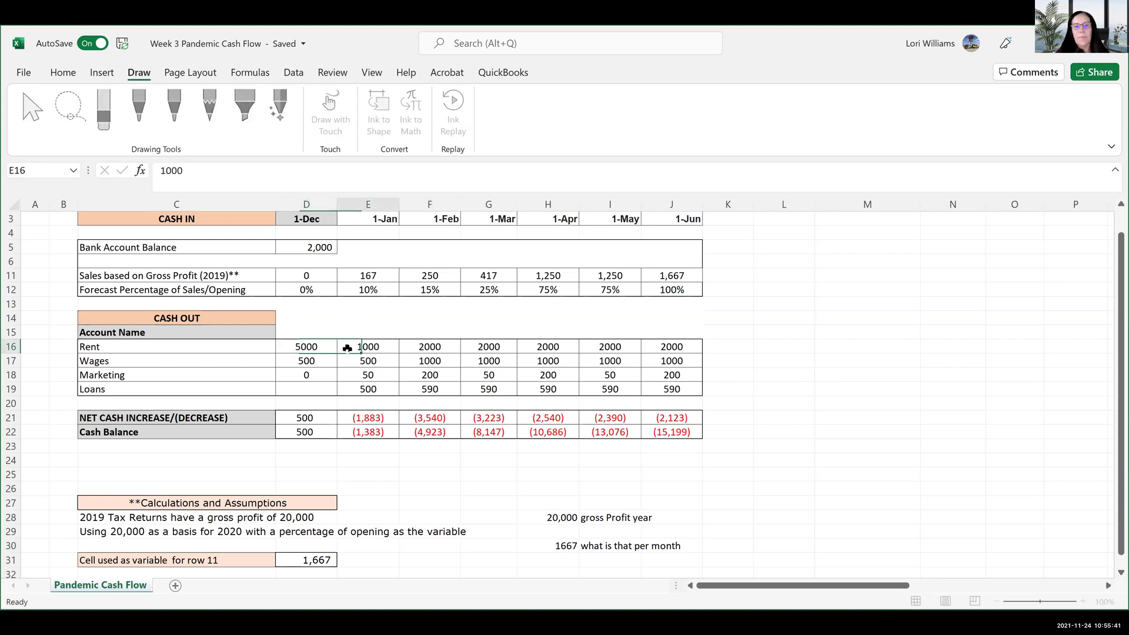
pyautogui.write('5000')
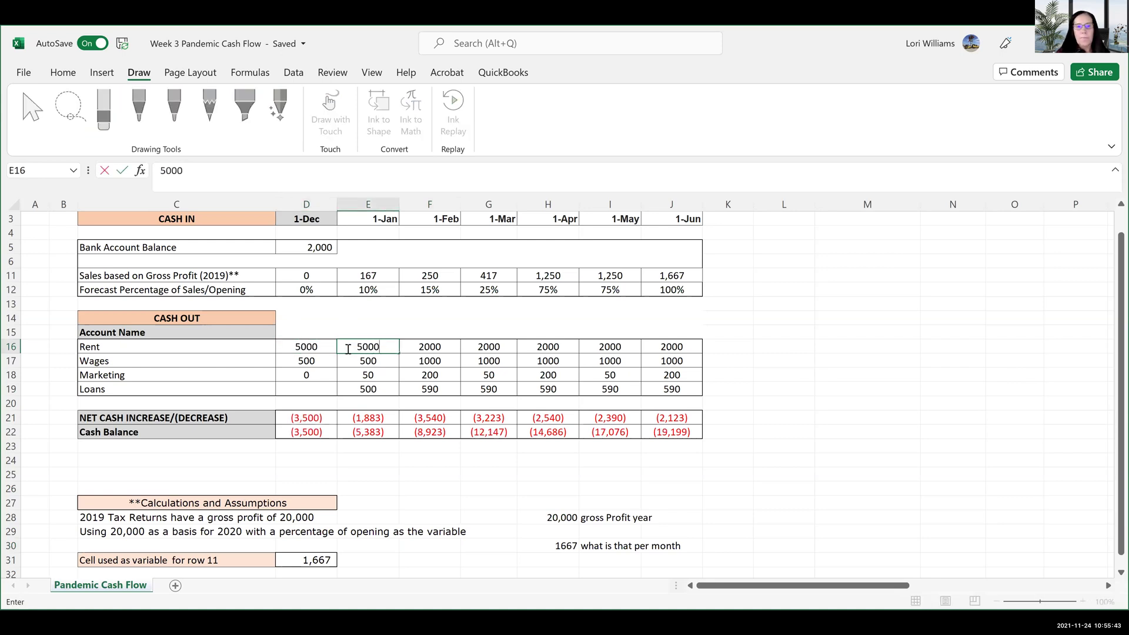
pyautogui.click(369, 380)
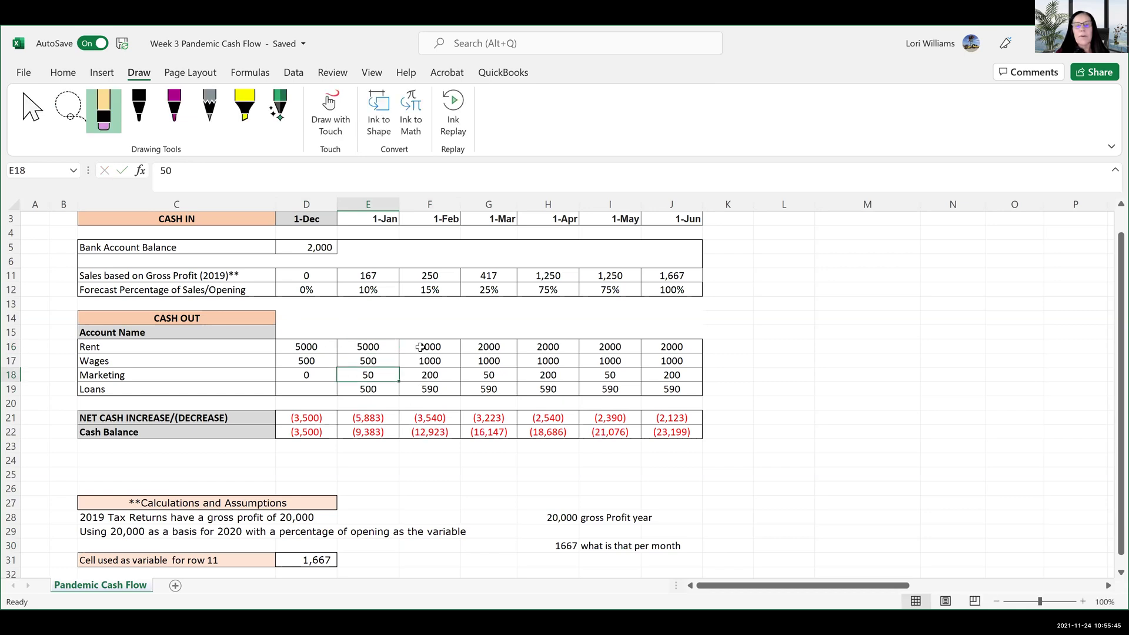
pyautogui.click(430, 350)
# Set the rent in row 16 to 3000 for December and January and 1000 for February.
pyautogui.click(312, 348)
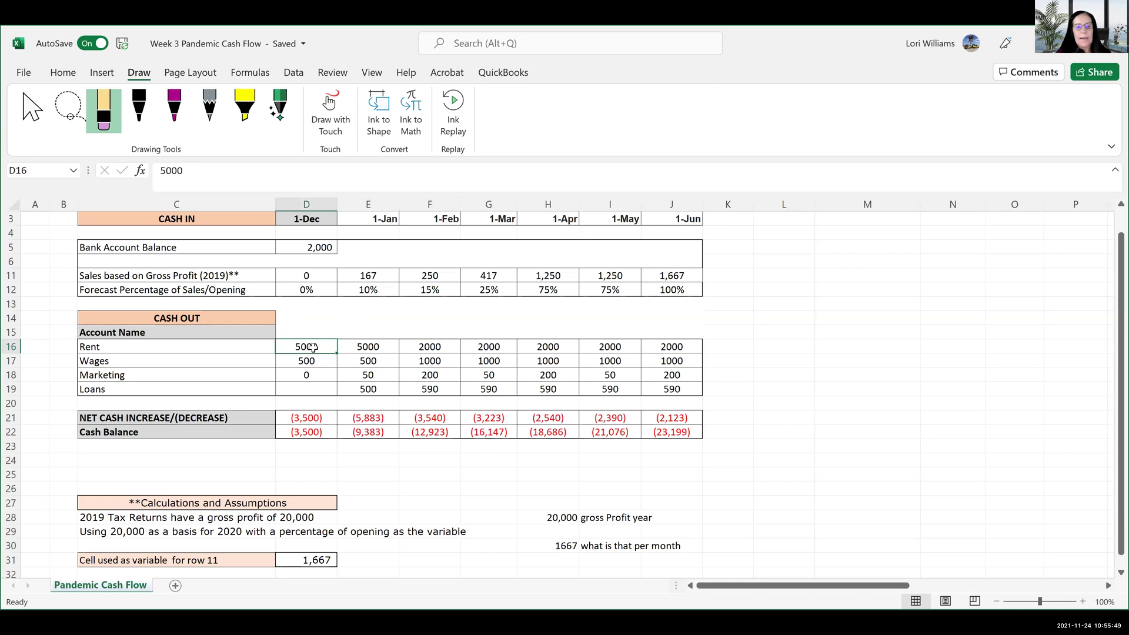
pyautogui.write('3000')
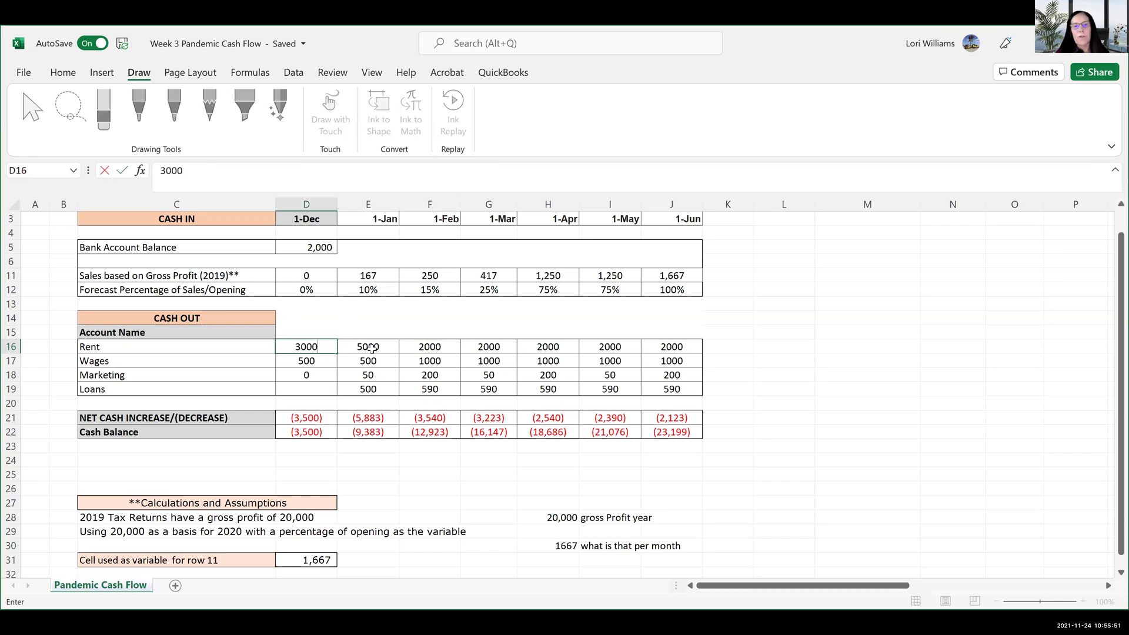
pyautogui.click(372, 348)
pyautogui.write('3000')
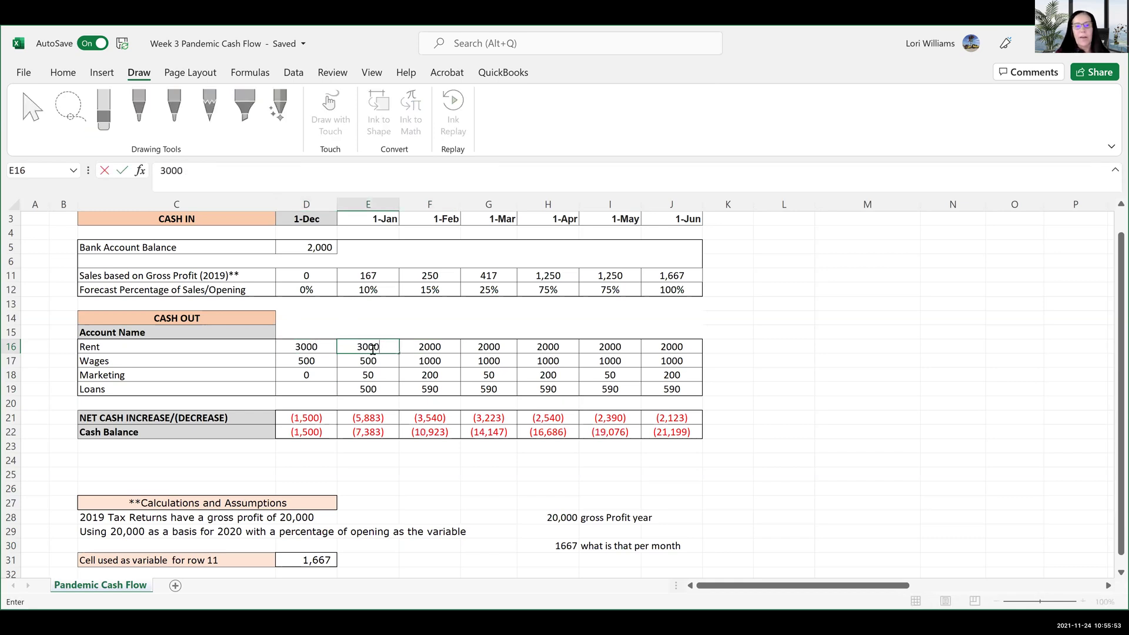
pyautogui.click(373, 389)
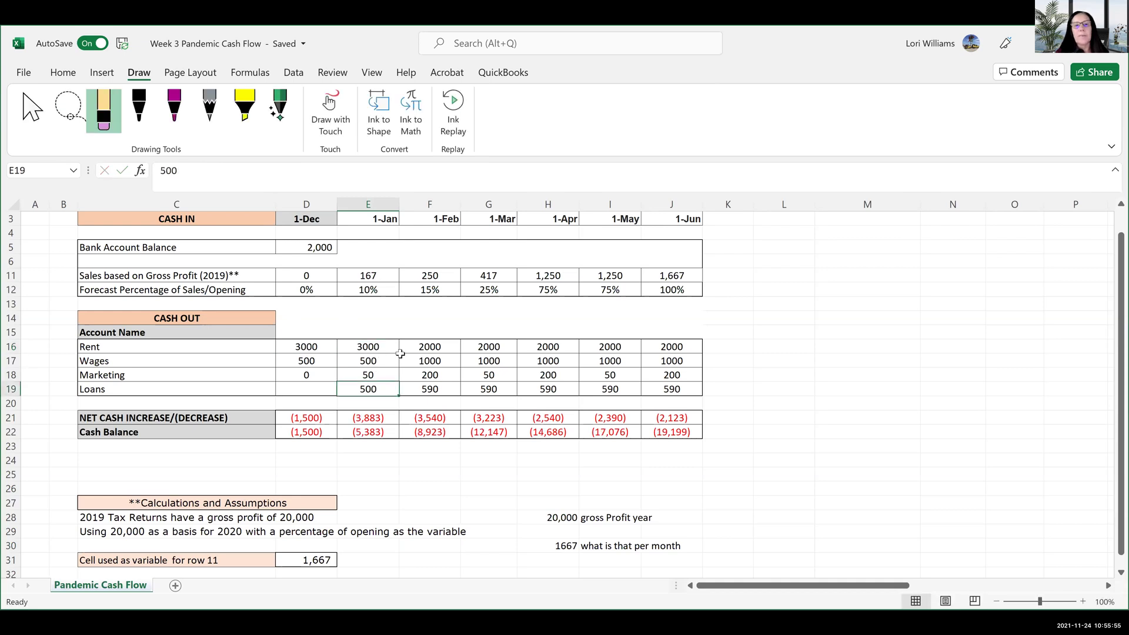
pyautogui.click(437, 345)
pyautogui.write('1000')
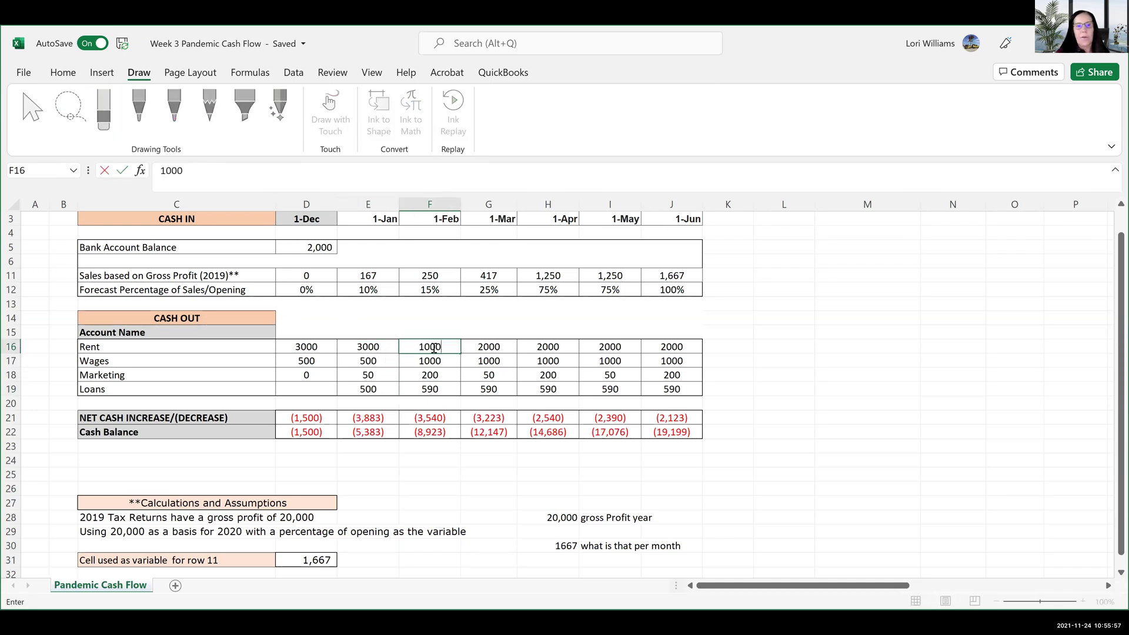
pyautogui.click(535, 329)
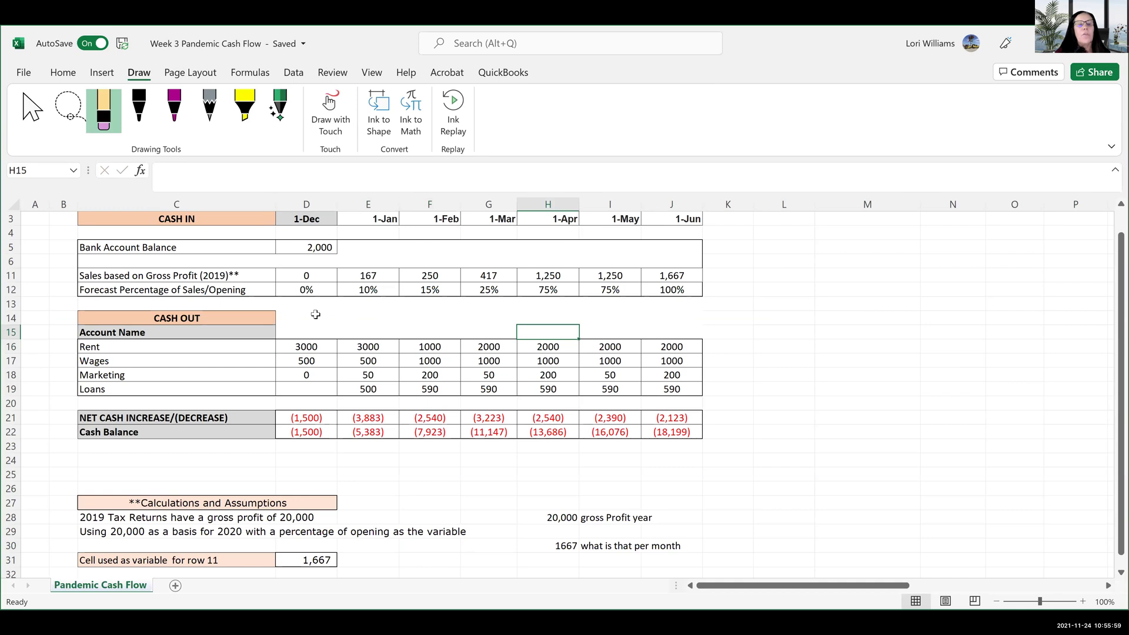
# Set January's forecast percentage in E12 to 50% and the row 11 gross profit variable in D31 to 4000.
pyautogui.click(368, 290)
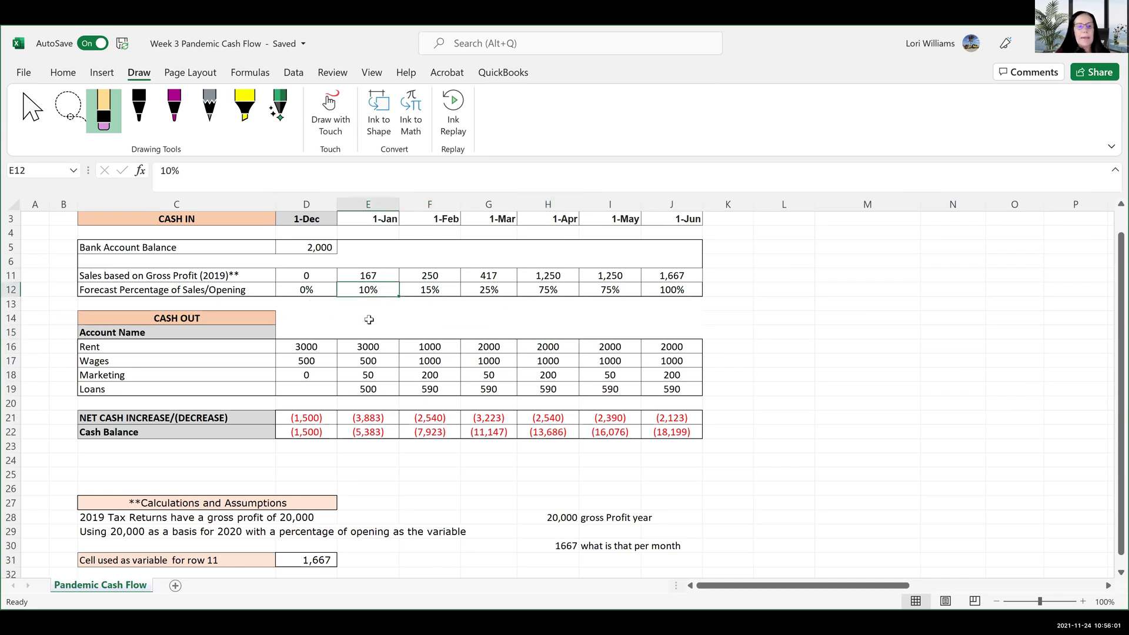
pyautogui.write('50')
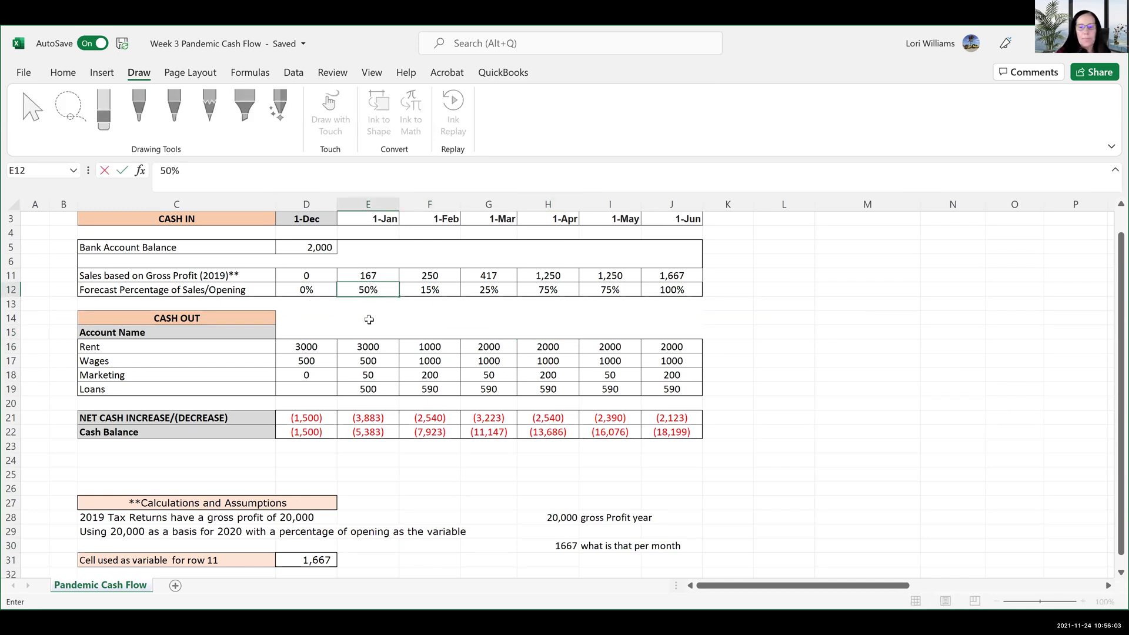
pyautogui.press('Return')
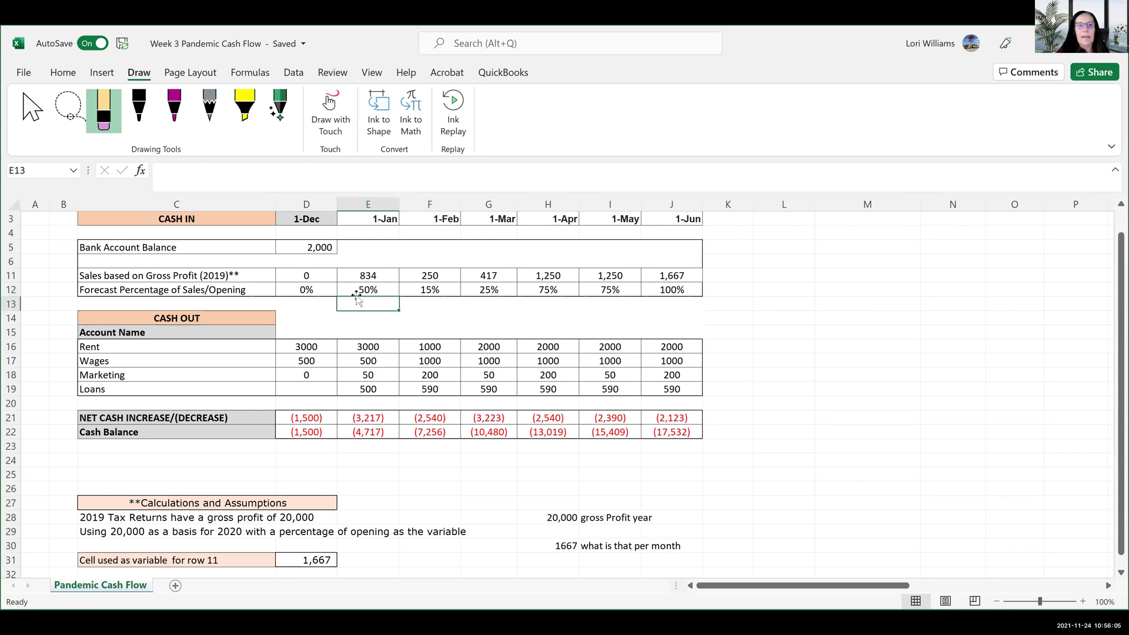
pyautogui.click(315, 563)
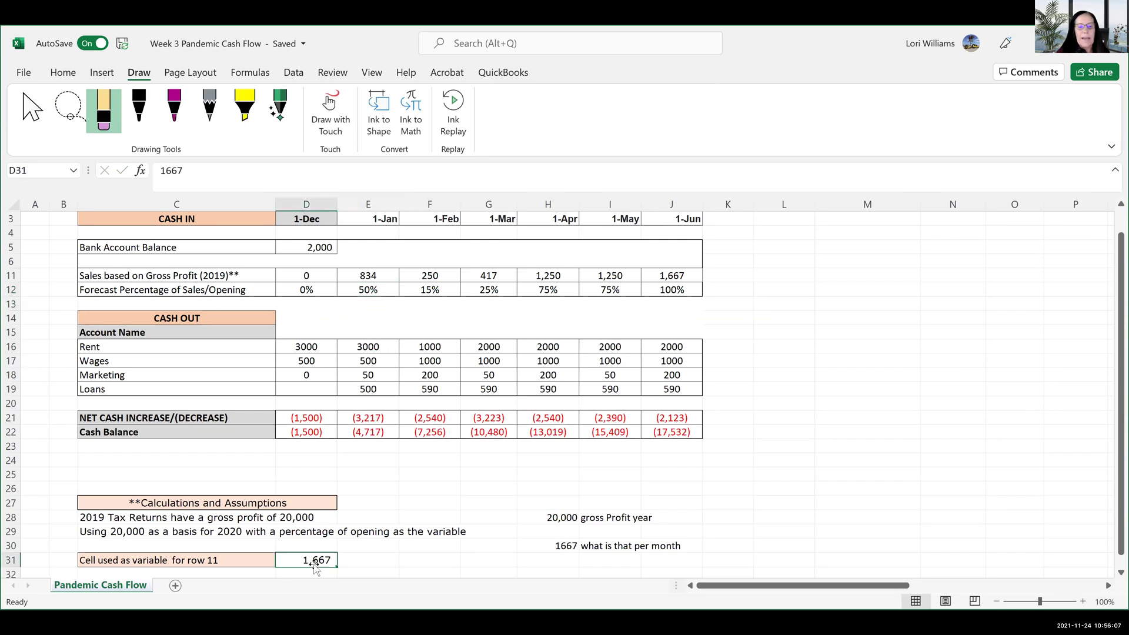
pyautogui.write('4000')
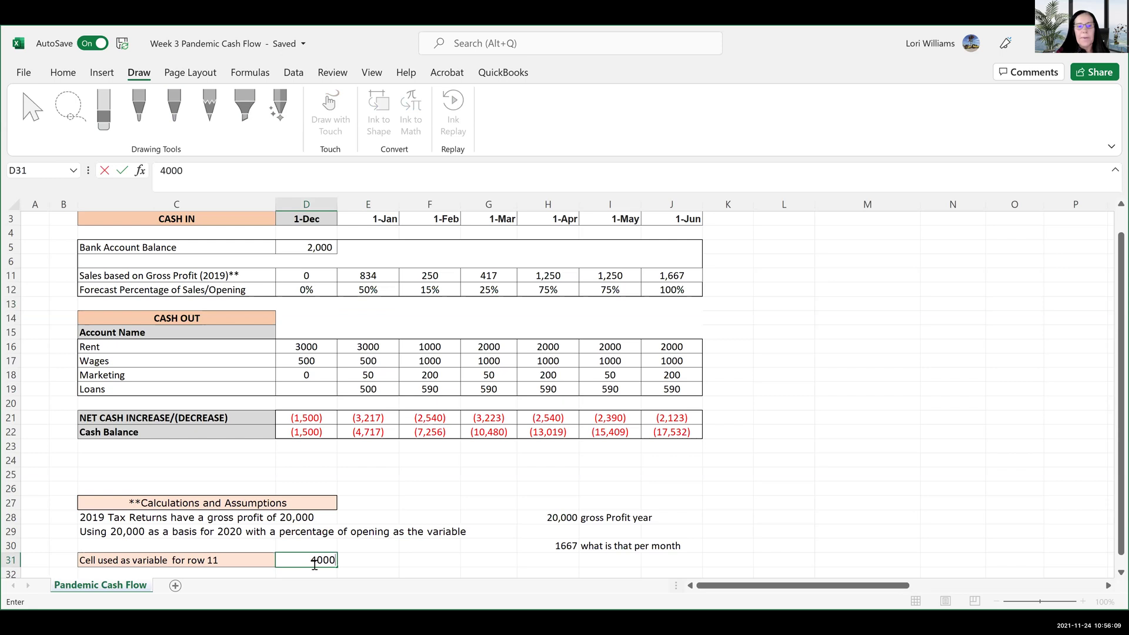
pyautogui.press('Return')
pyautogui.click(406, 472)
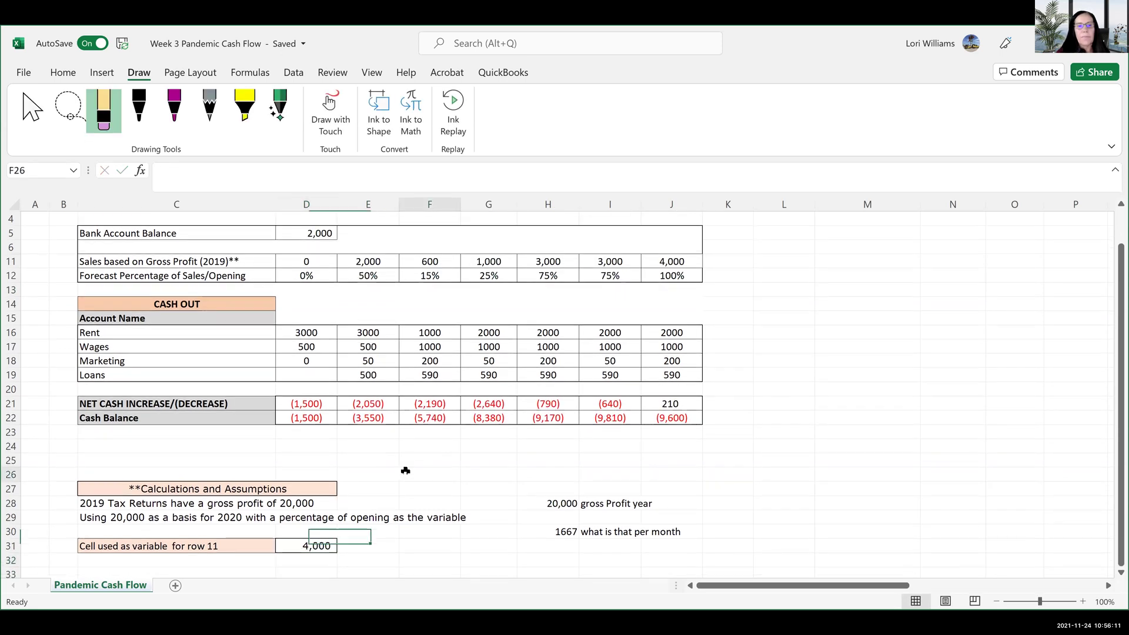
# Set January's forecast percentage of sales in cell E12 to 100%.
pyautogui.click(367, 275)
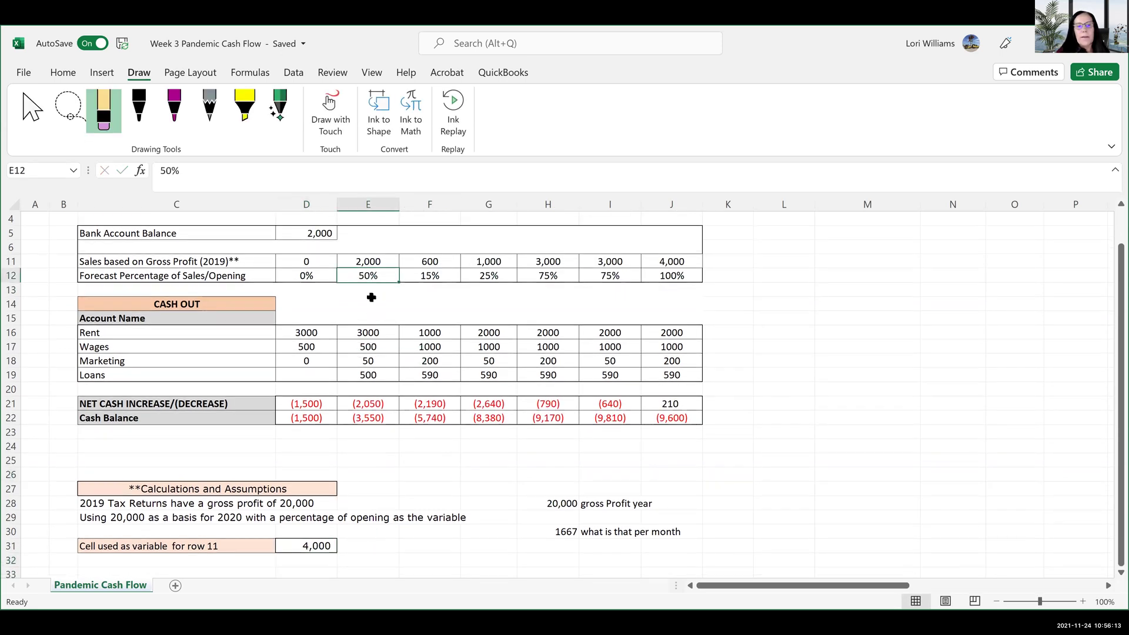
pyautogui.write('100')
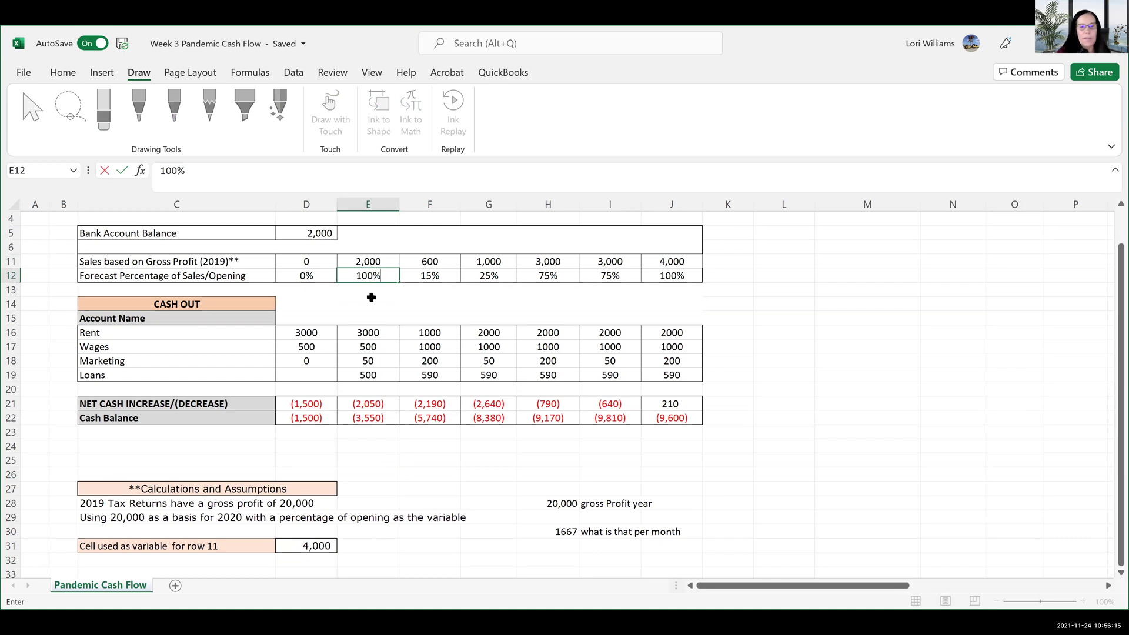
pyautogui.press('Return')
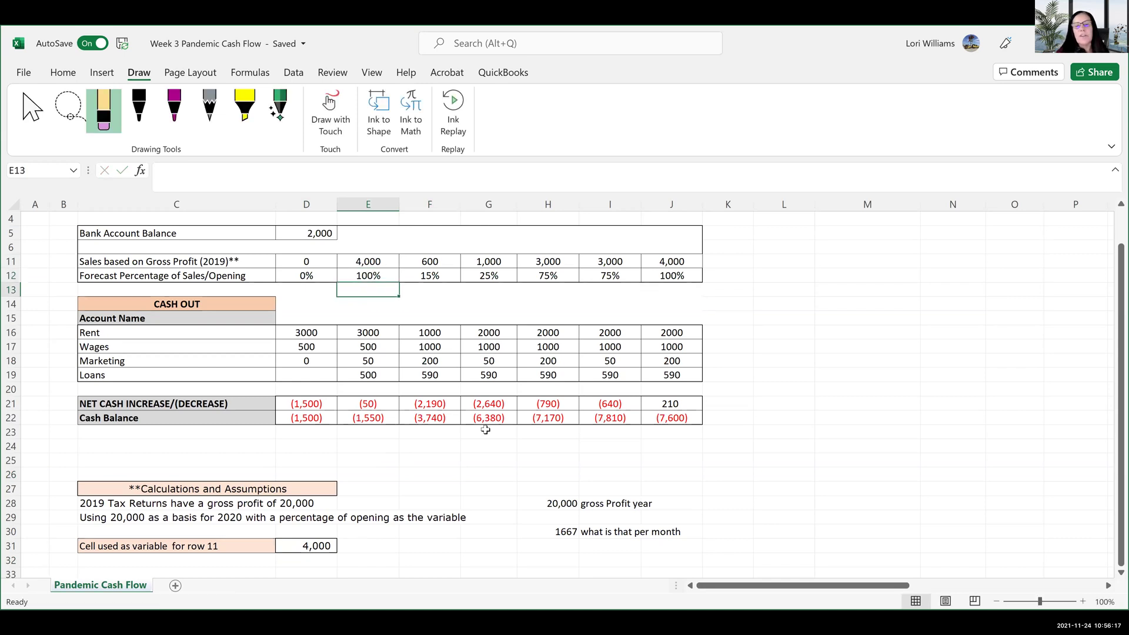
# Set the gross profit variable for row 11 in cell D31 to 10,000.
pyautogui.click(320, 546)
pyautogui.write('10,000')
pyautogui.press('Return')
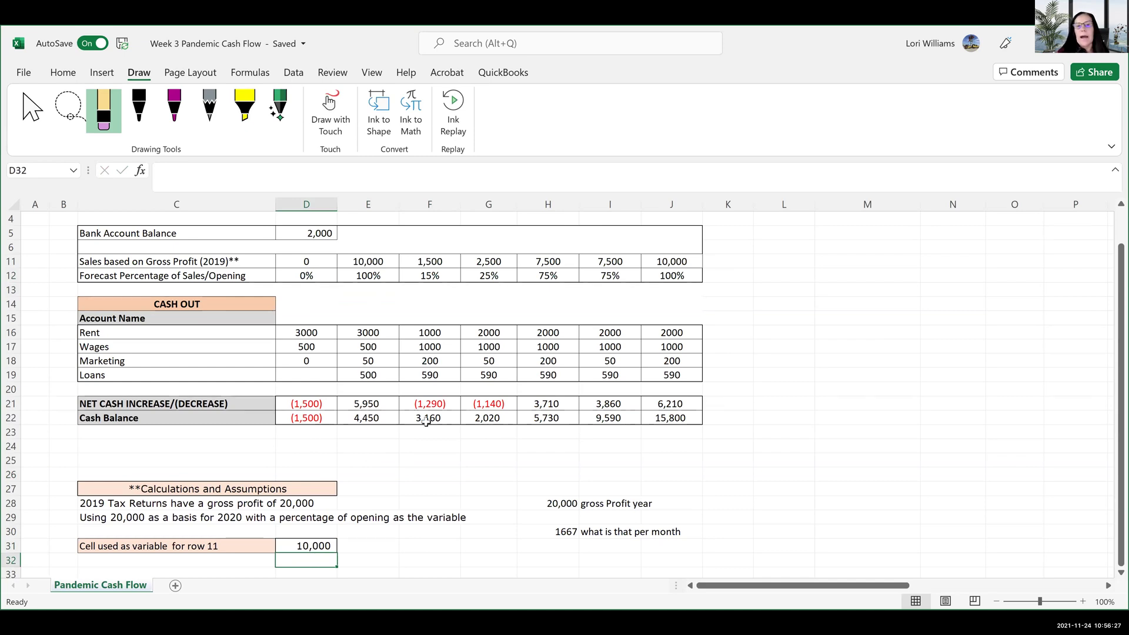
# Set the row 11 gross profit variable in D31 to 9000 and check the March cash balance in G22.
pyautogui.click(317, 545)
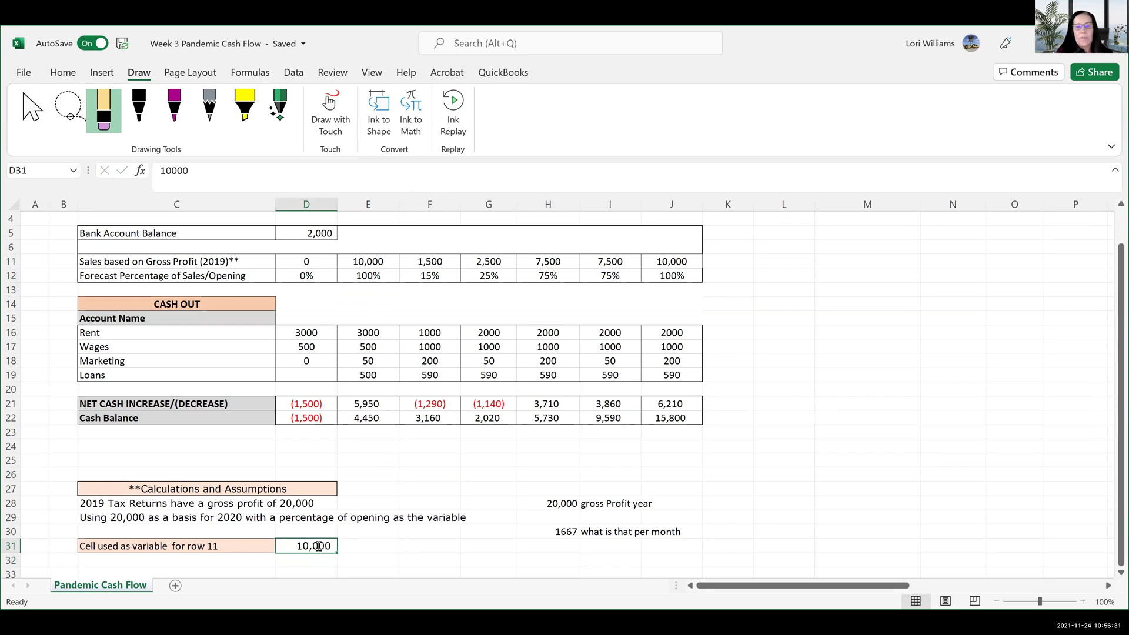
pyautogui.write('9000')
pyautogui.press('Return')
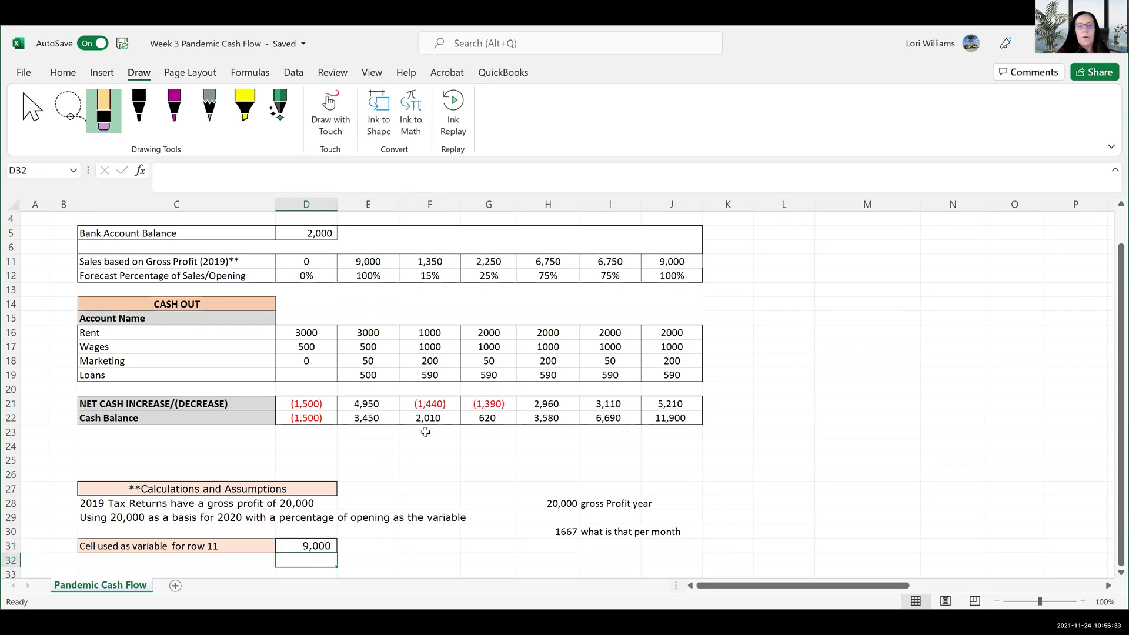
pyautogui.click(497, 420)
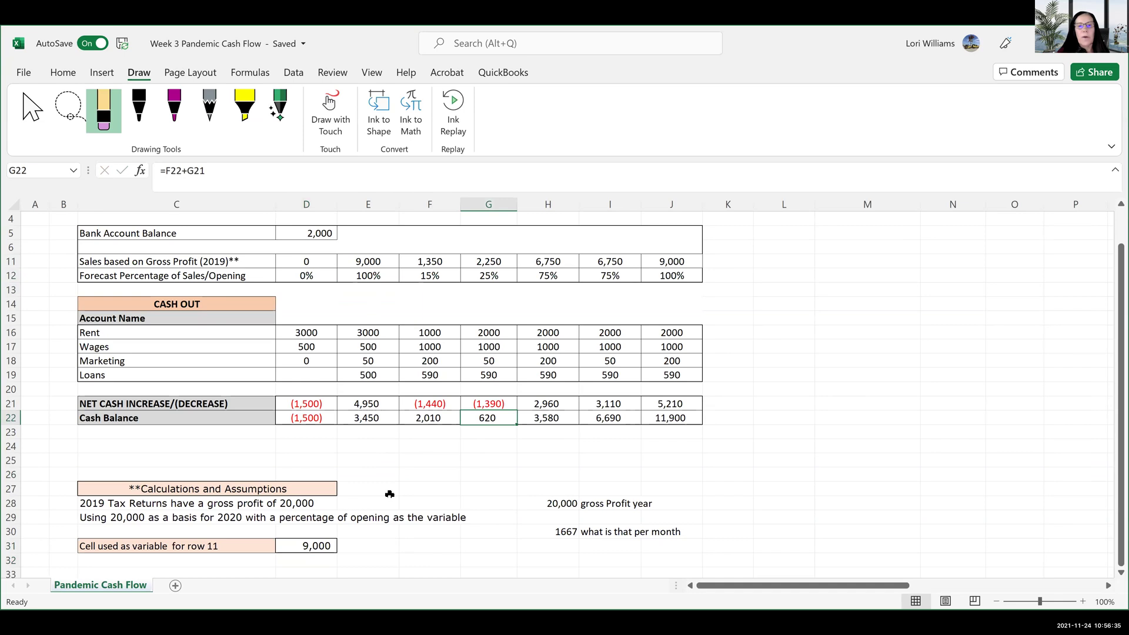
# Set the gross profit variable for row 11 in cell D31 to 8000.
pyautogui.click(320, 546)
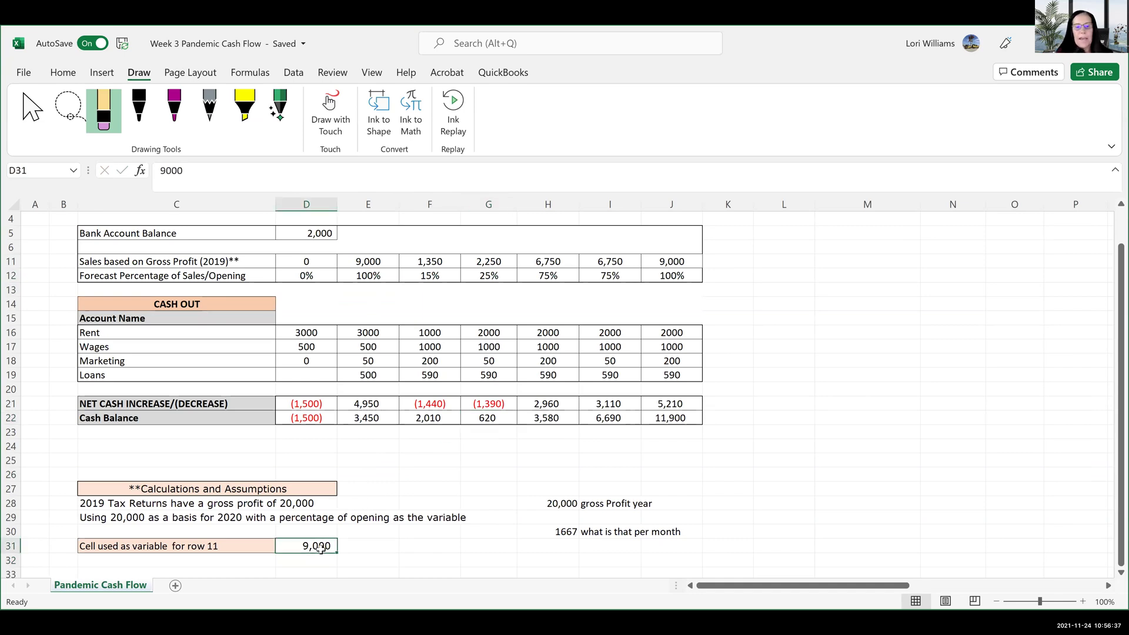
pyautogui.write('8000')
pyautogui.click(425, 547)
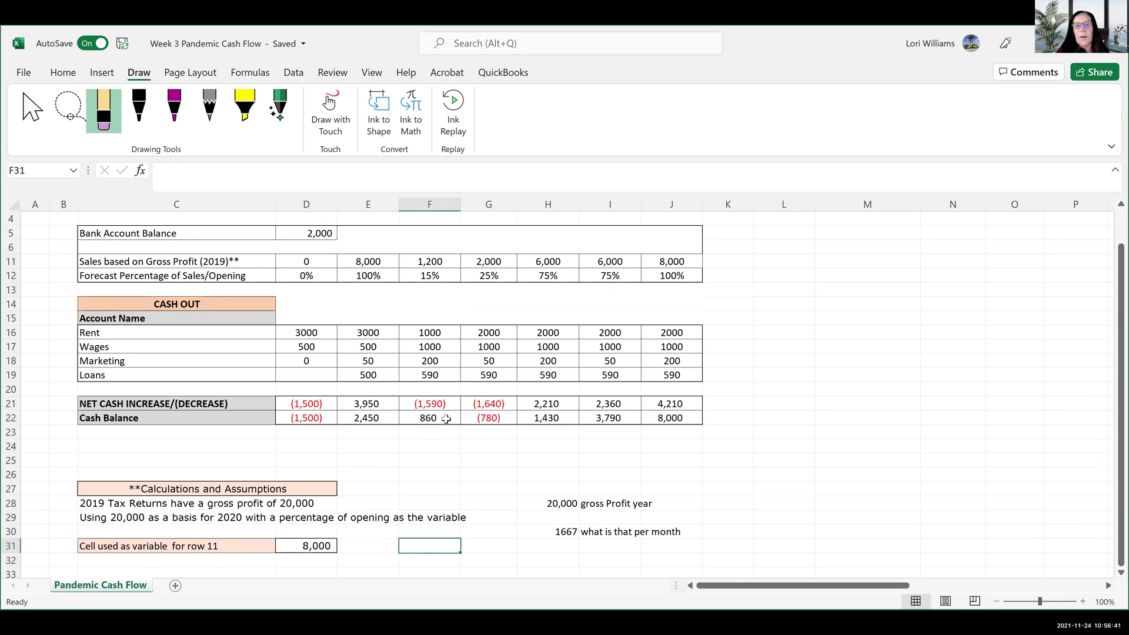
# Set the rent in the first two forecast months, cells D16 and E16, to 2000 each.
pyautogui.click(314, 333)
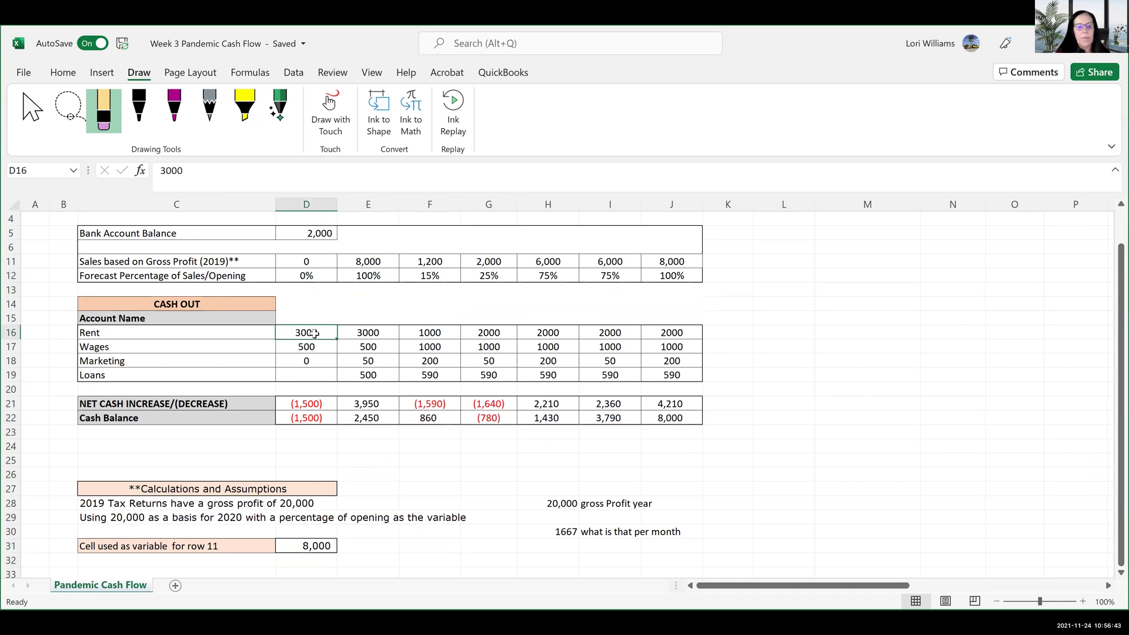
pyautogui.write('2000')
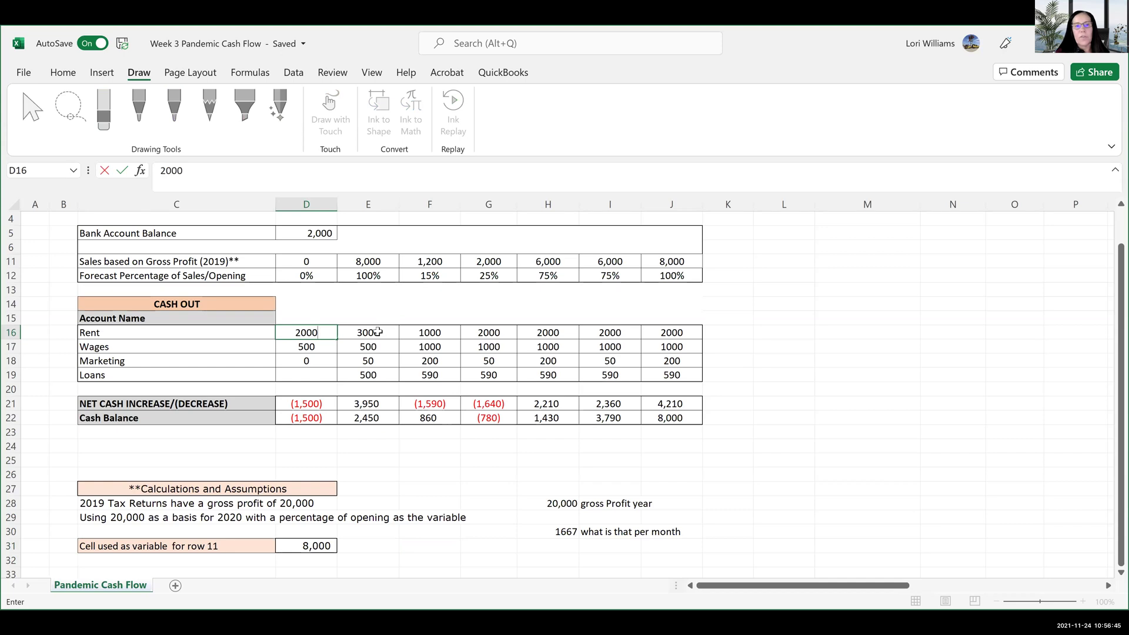
pyautogui.click(372, 336)
pyautogui.write('2000')
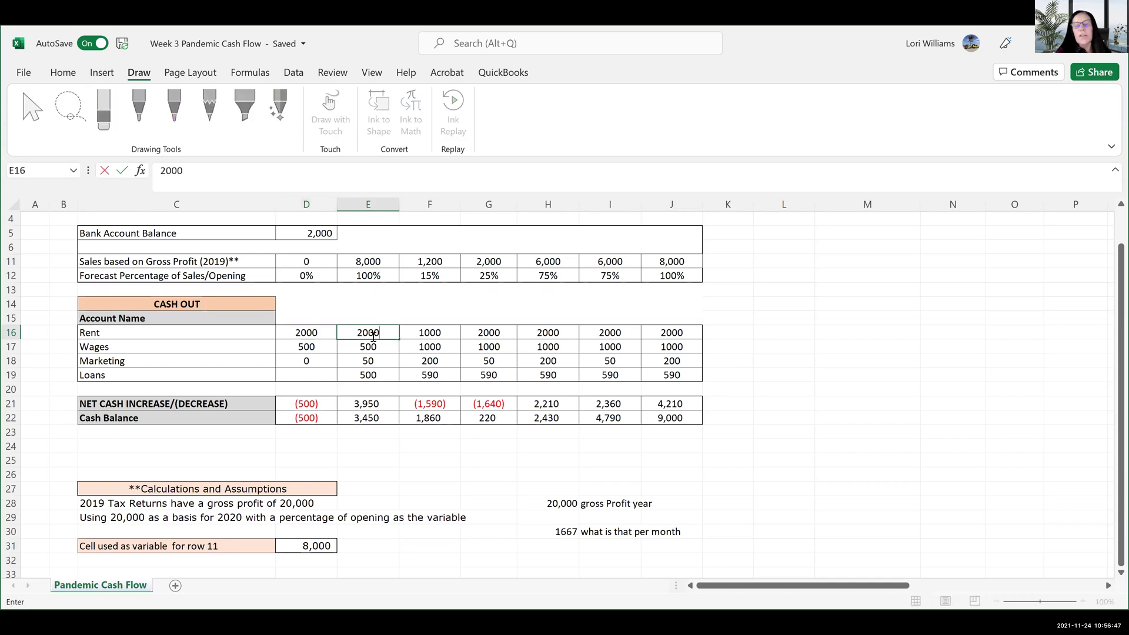
pyautogui.click(451, 443)
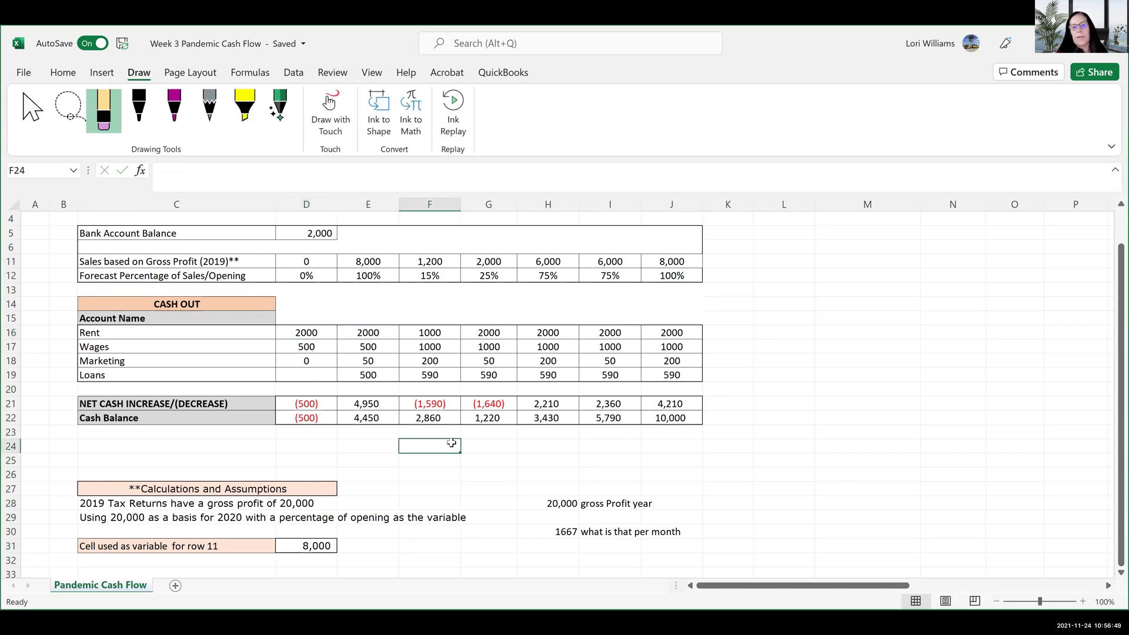